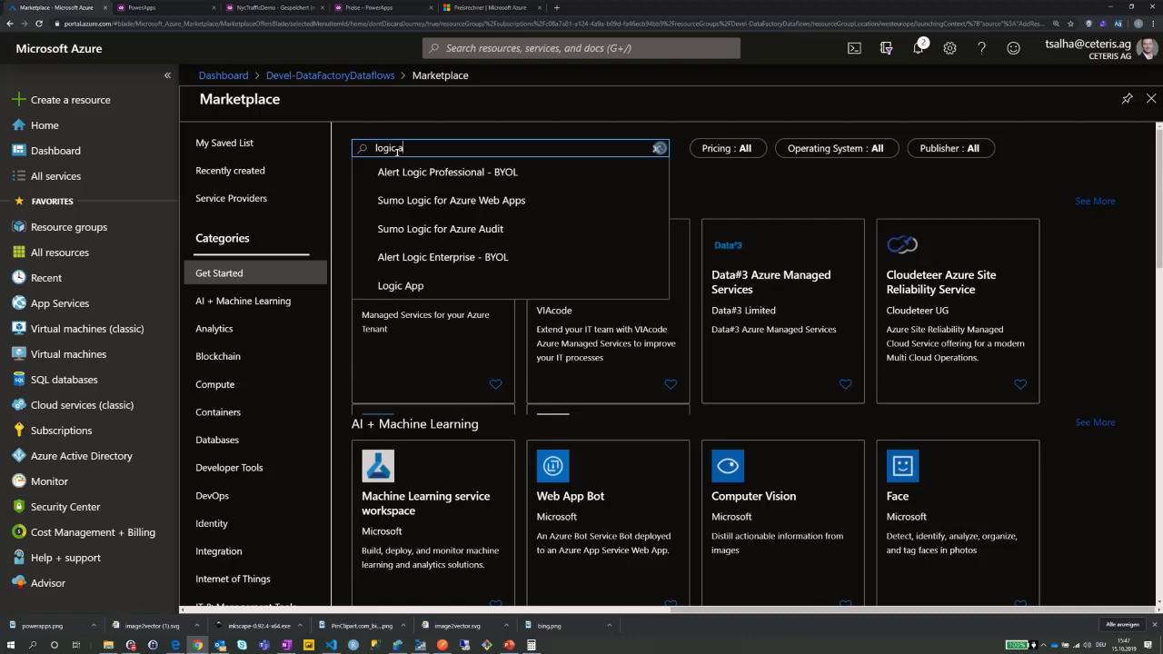
# Create a Logic App named 'bla' in existing resource group Devel-DataFactoryDataflows, West Europe.
pyautogui.write('pp')
pyautogui.click(409, 170)
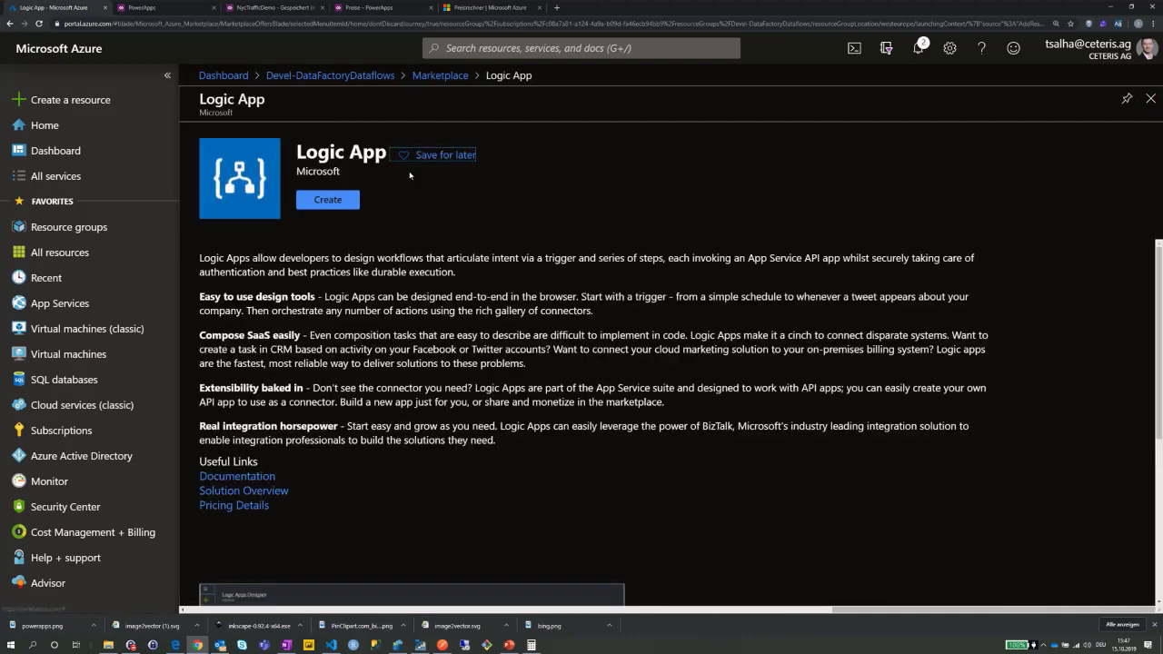
pyautogui.click(327, 200)
pyautogui.click(255, 172)
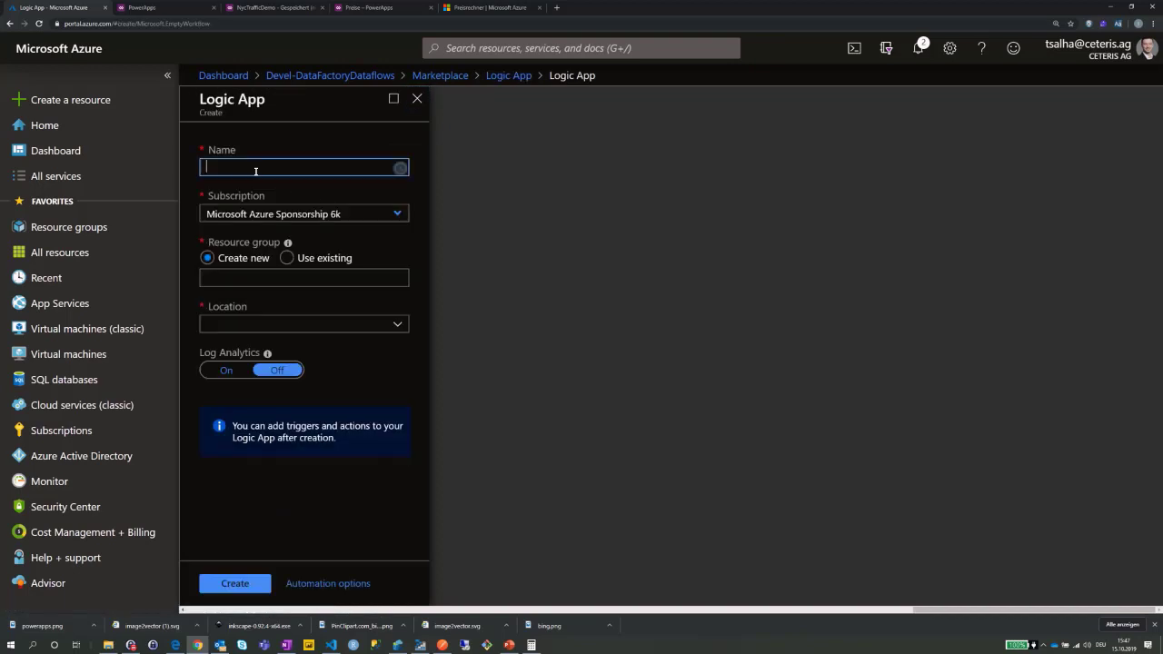
pyautogui.write('bla')
pyautogui.click(288, 258)
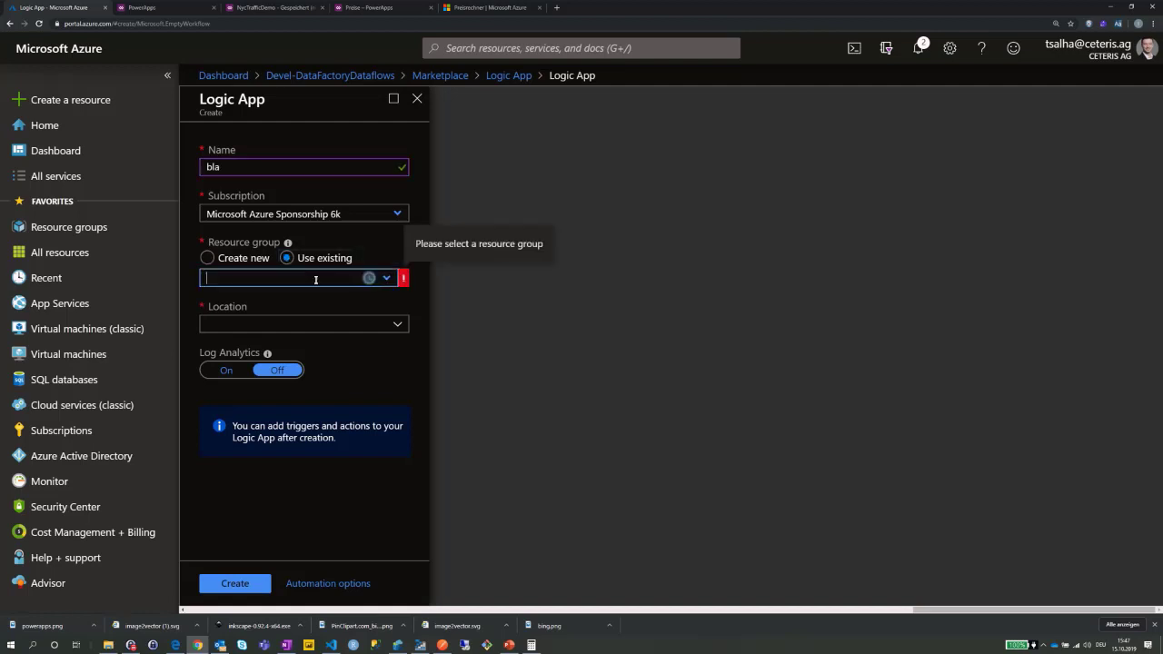
pyautogui.click(386, 280)
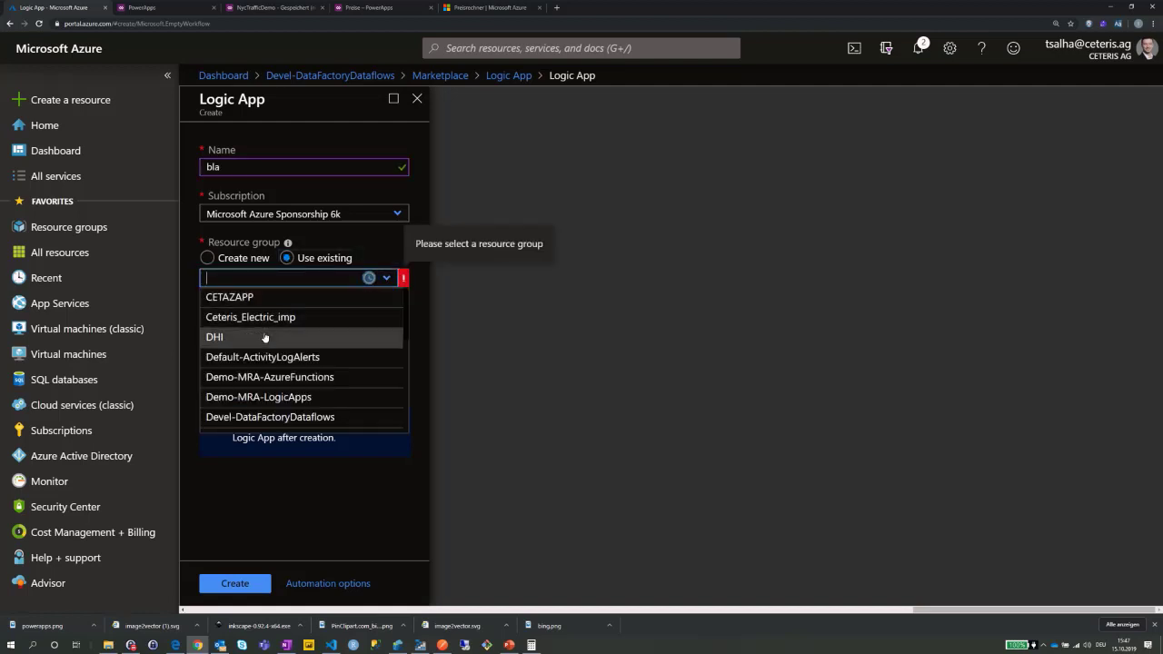
pyautogui.click(263, 417)
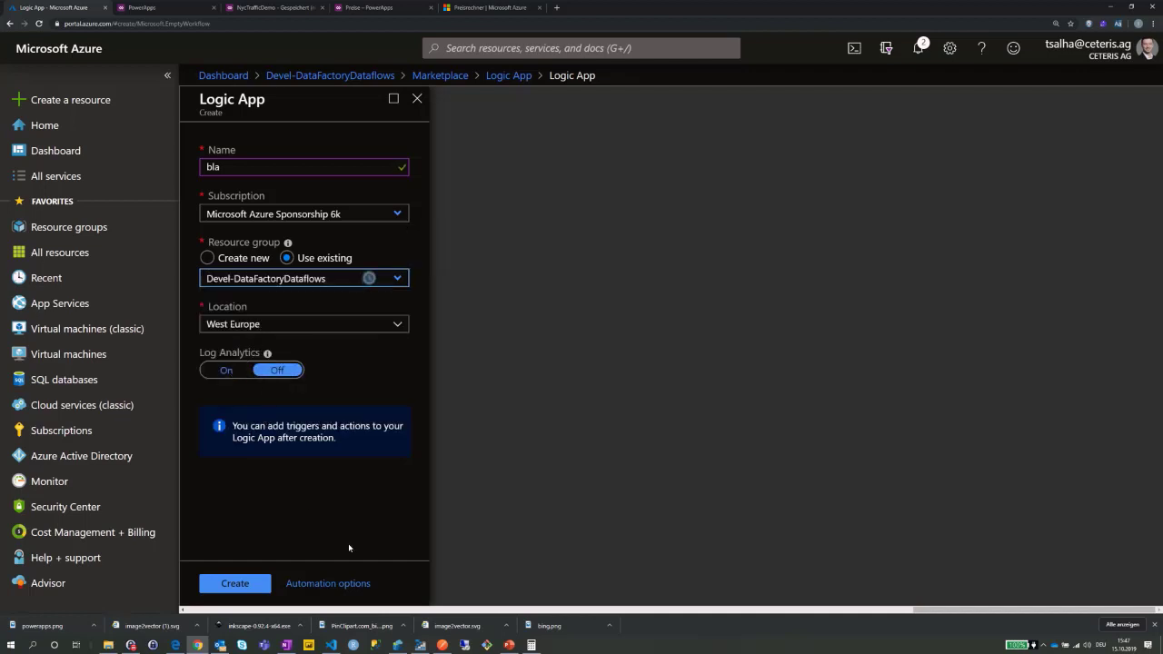
pyautogui.click(235, 583)
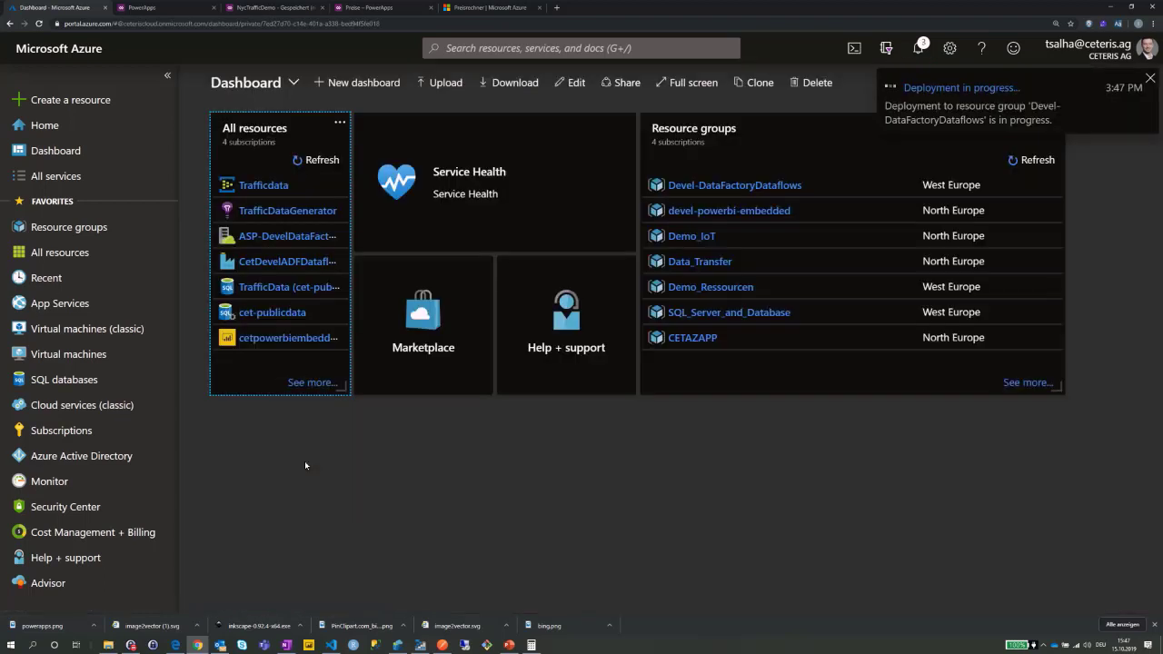
# Open the bla Logic App from Devel-DataFactoryDataflows and start from the Blank Logic App template.
pyautogui.click(715, 187)
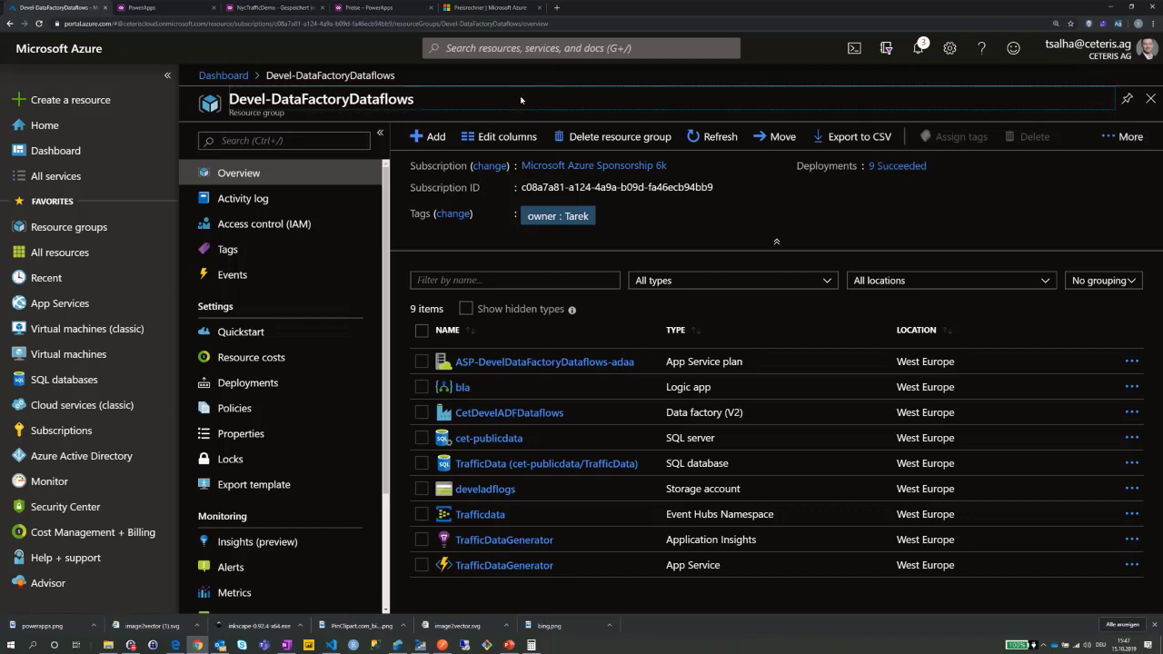
pyautogui.click(463, 388)
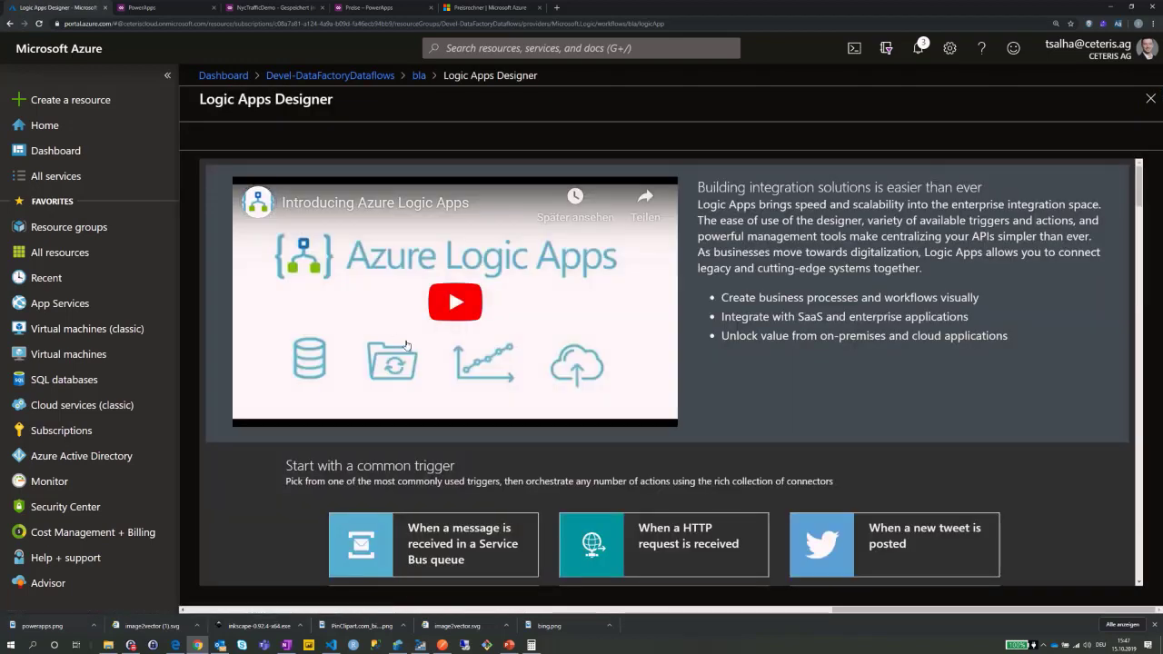
pyautogui.moveTo(1137, 183); pyautogui.dragTo(1137, 215)
pyautogui.scroll(-2, 1136, 215)
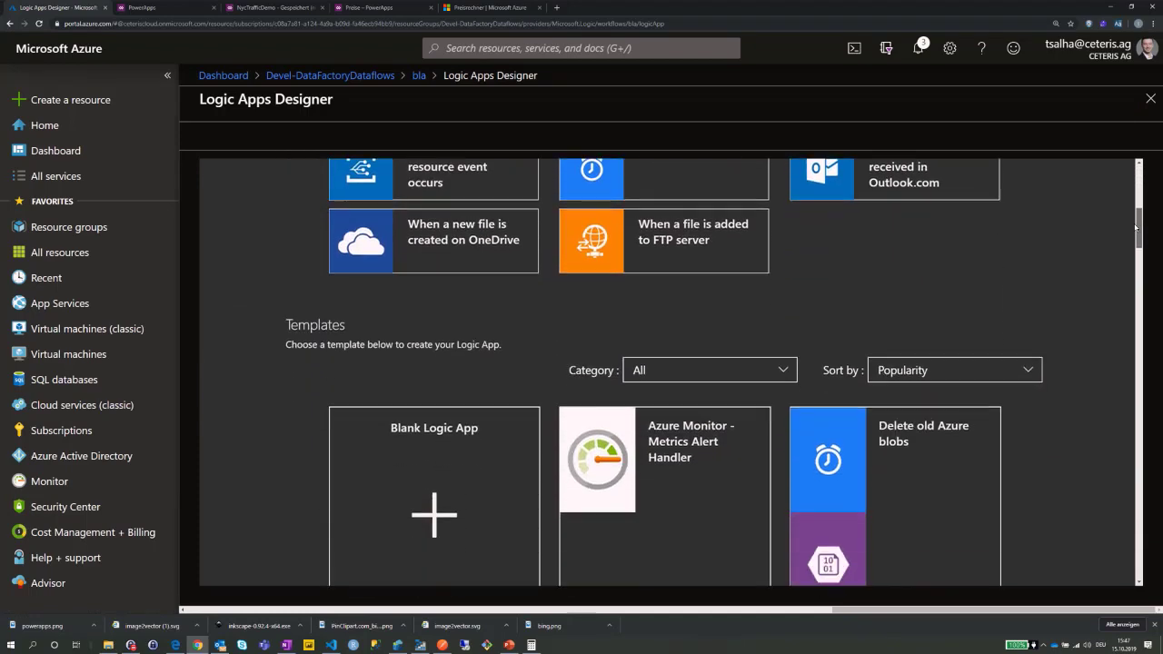
pyautogui.click(440, 439)
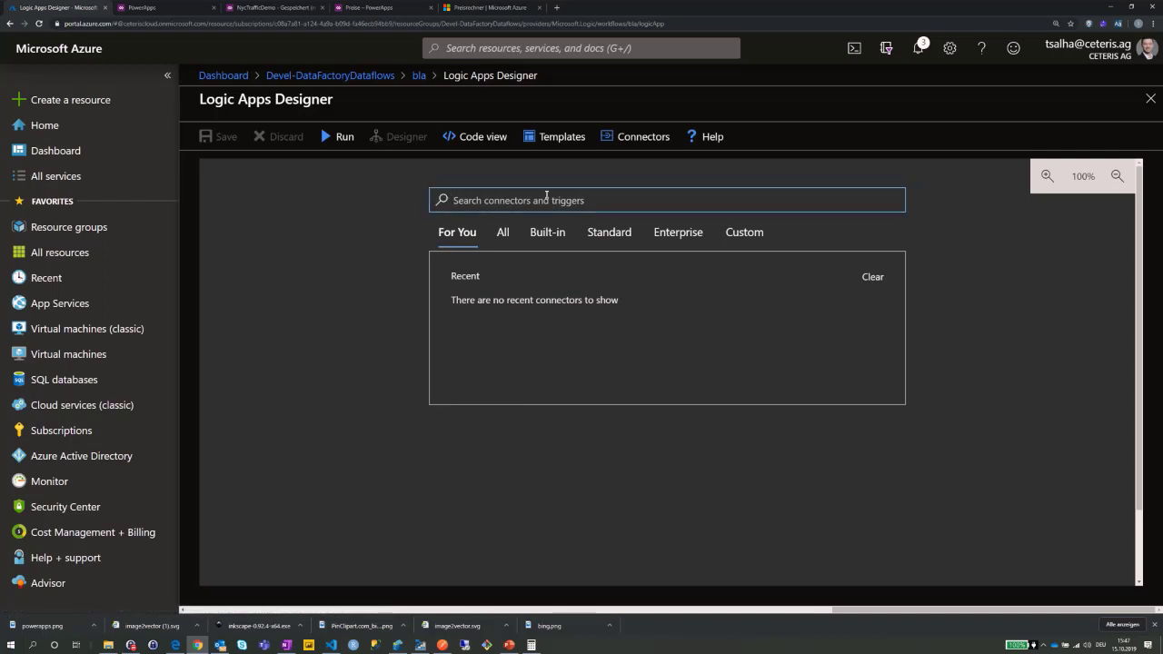
# Search all connectors for 'sql' and add the SQL Server 'When an item is created (V2)' trigger.
pyautogui.click(501, 234)
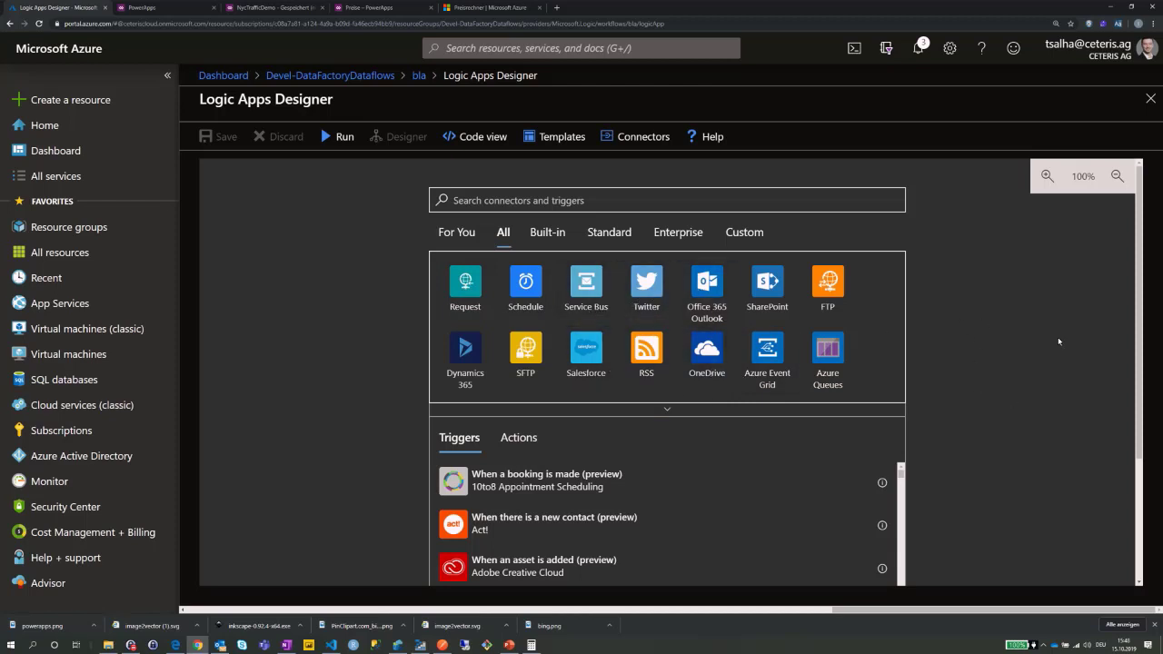
pyautogui.moveTo(1136, 238); pyautogui.dragTo(1139, 214)
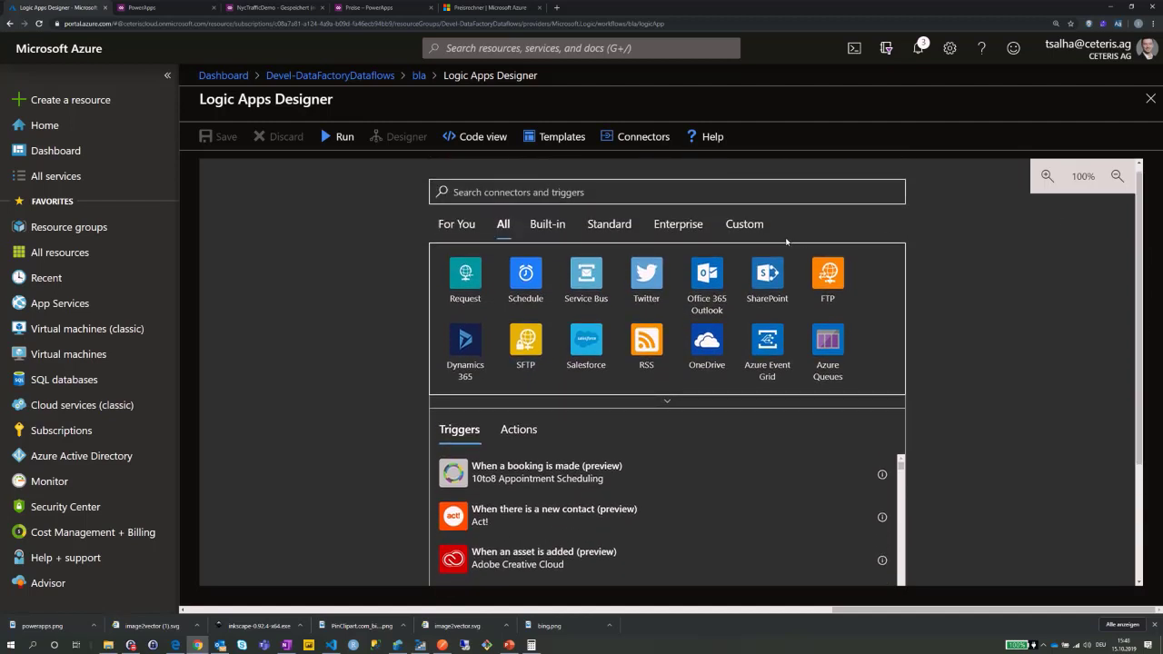
pyautogui.click(681, 198)
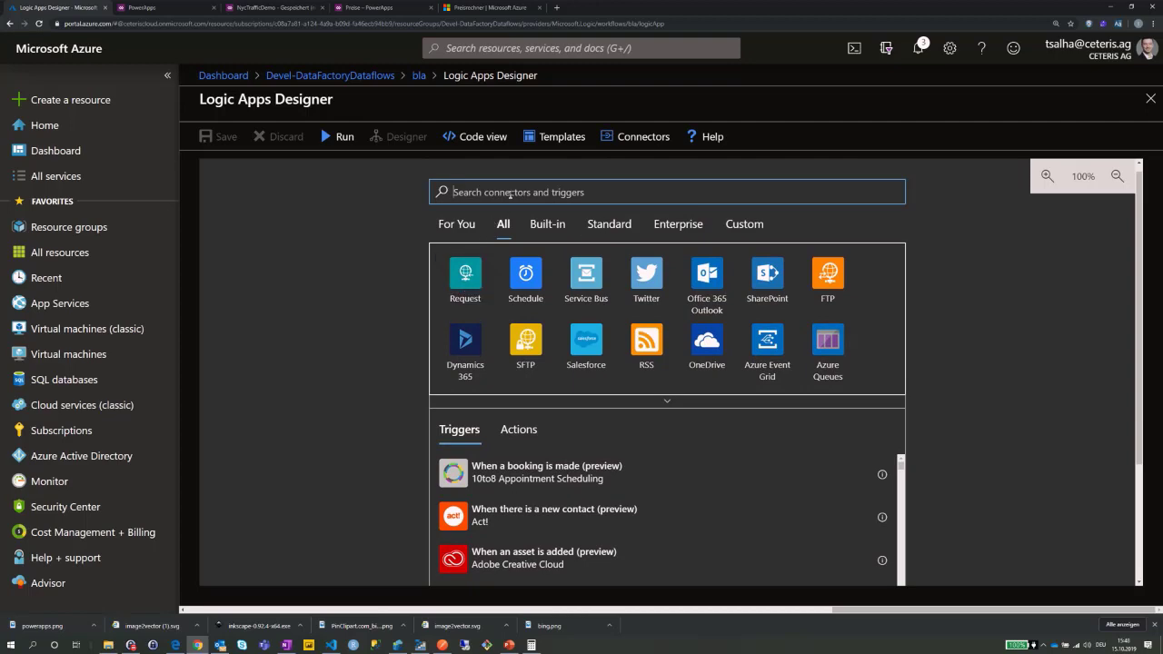
pyautogui.write('sql')
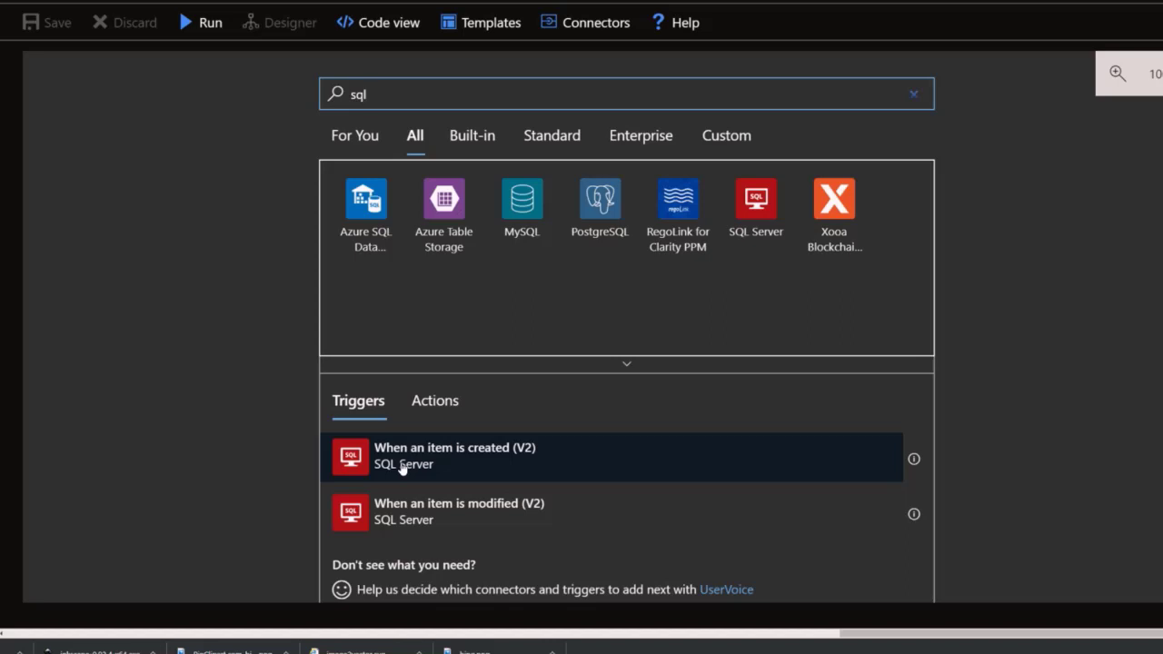
pyautogui.click(403, 467)
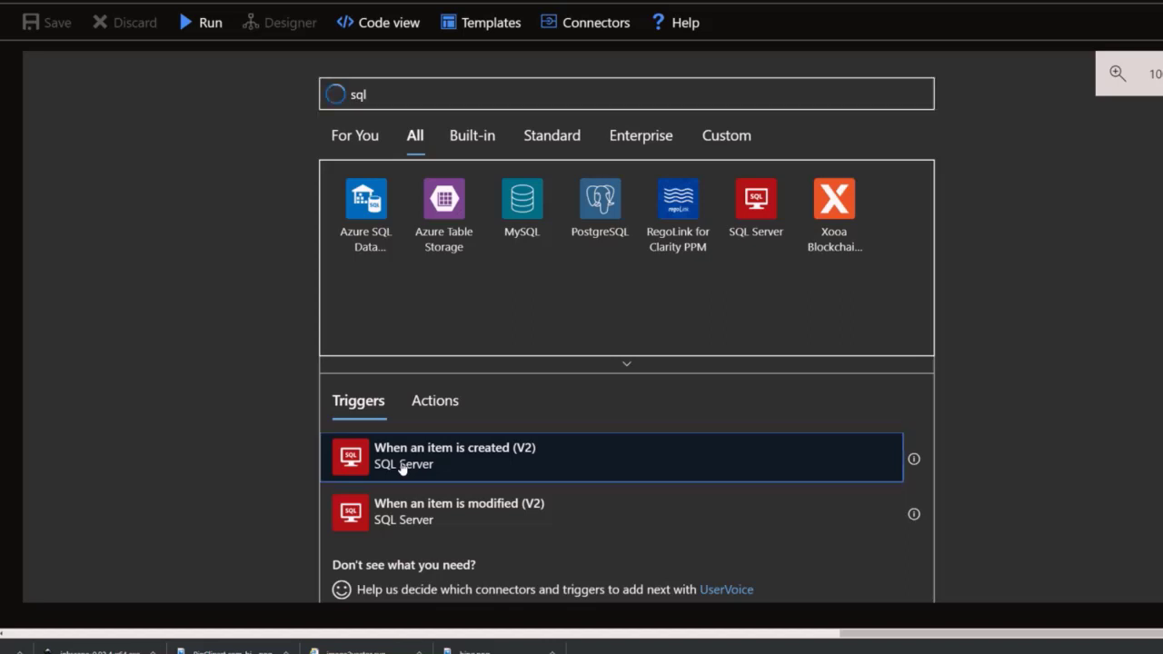
pyautogui.click(473, 371)
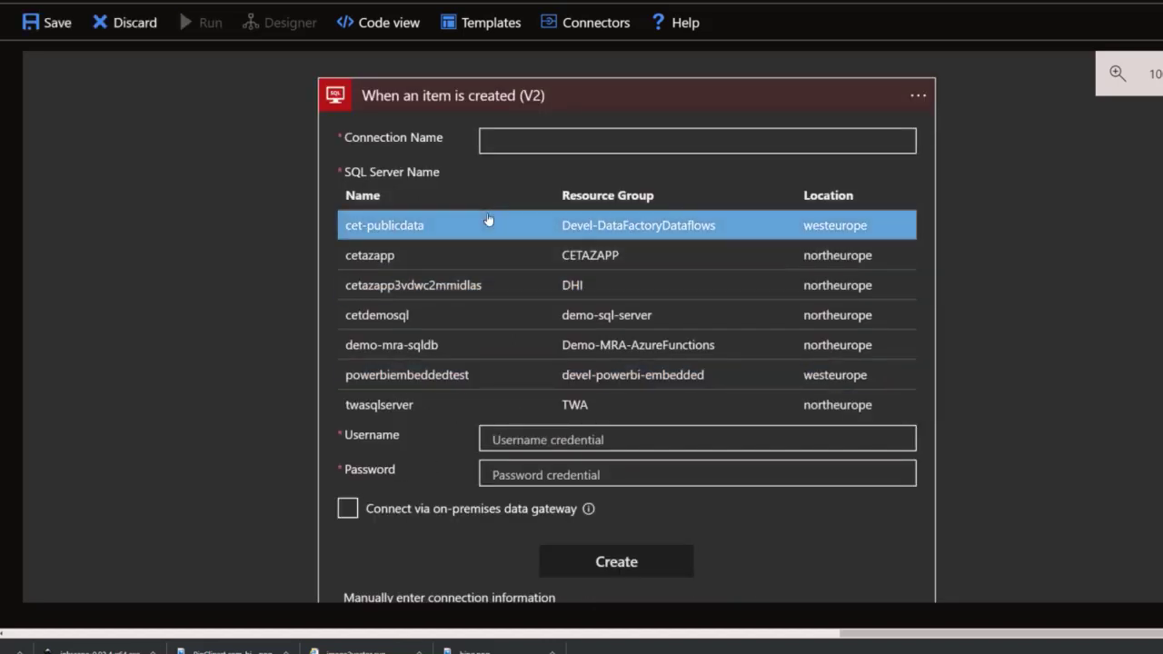
# Choose the cet-publicdata SQL server and enter the SQL username and password.
pyautogui.click(608, 234)
pyautogui.click(567, 229)
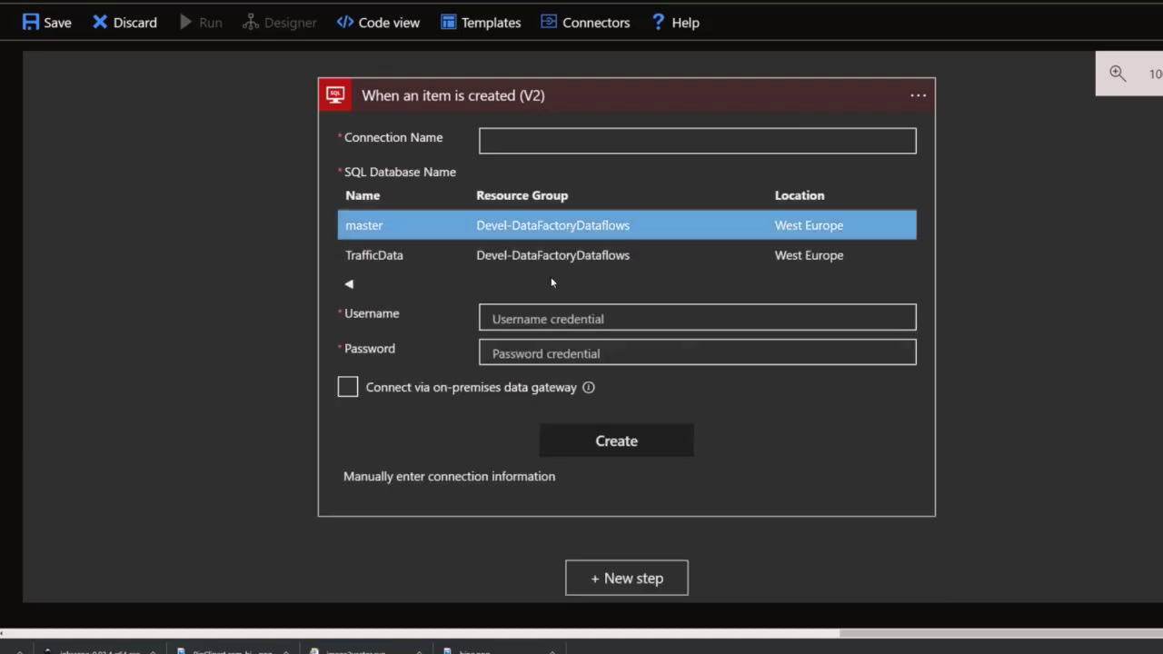
pyautogui.click(464, 388)
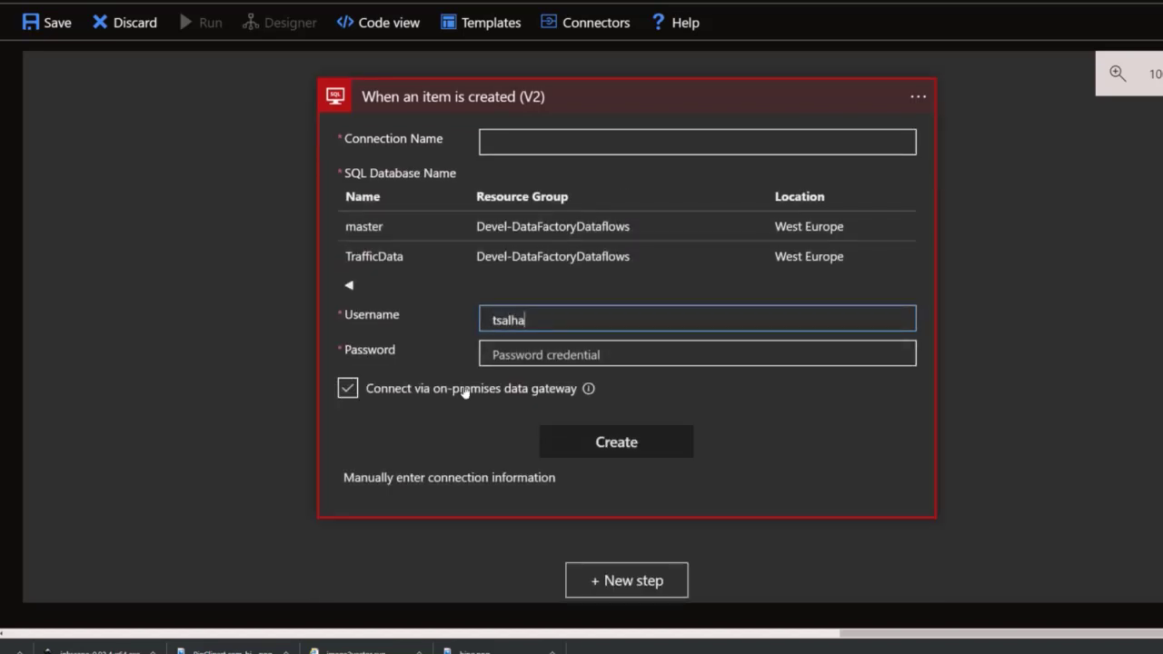
pyautogui.press('Tab')
pyautogui.write('•••••••••')
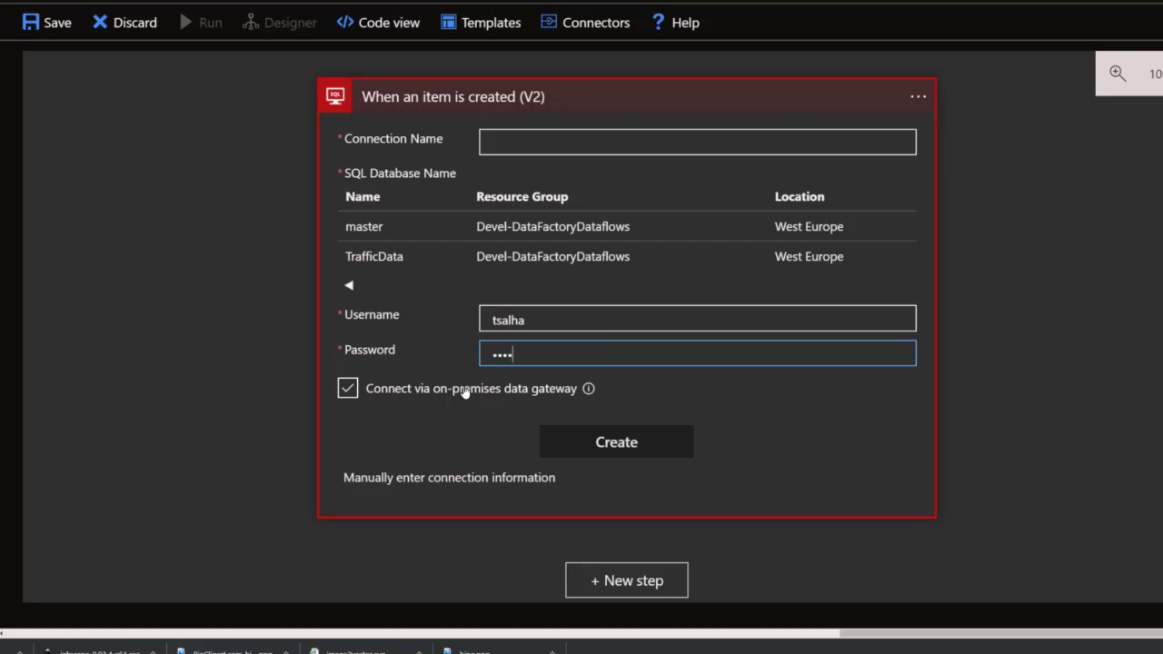
pyautogui.press('BackSpace')
pyautogui.press('BackSpace')
pyautogui.press('BackSpace')
pyautogui.press('BackSpace')
pyautogui.press('BackSpace')
pyautogui.press('BackSpace')
pyautogui.press('BackSpace')
pyautogui.press('BackSpace')
pyautogui.write('••••••••••')
pyautogui.click(465, 391)
pyautogui.click(363, 394)
pyautogui.click(363, 394)
pyautogui.click(623, 450)
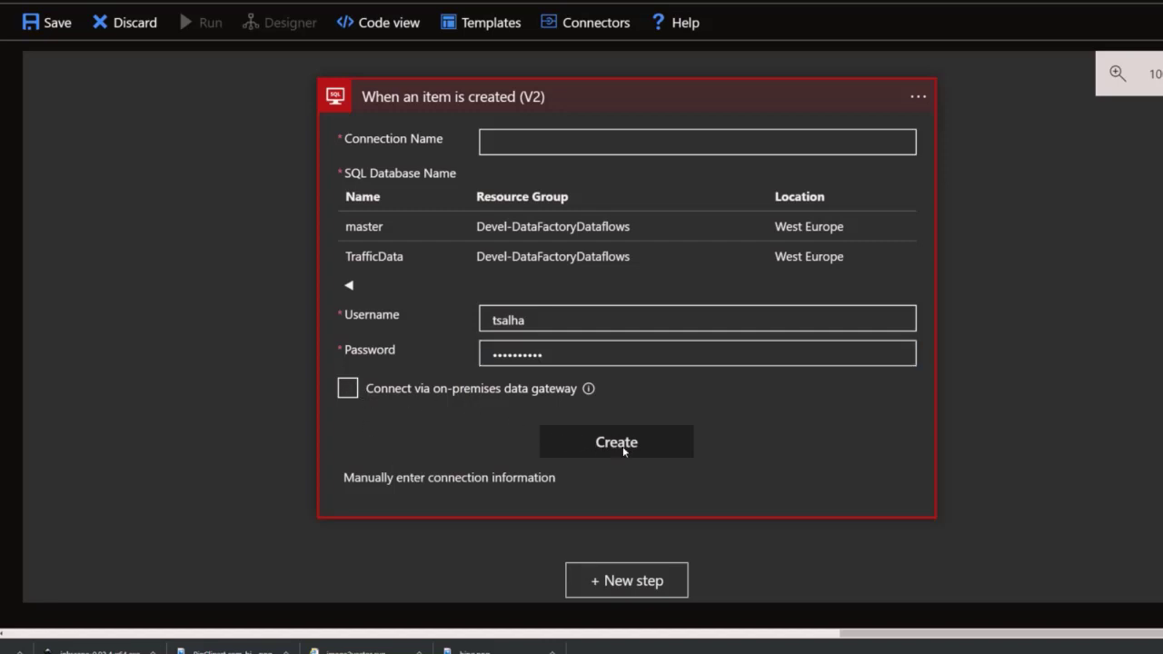
# Select the TrafficData database and create the connection named 'sqlserver'.
pyautogui.click(549, 264)
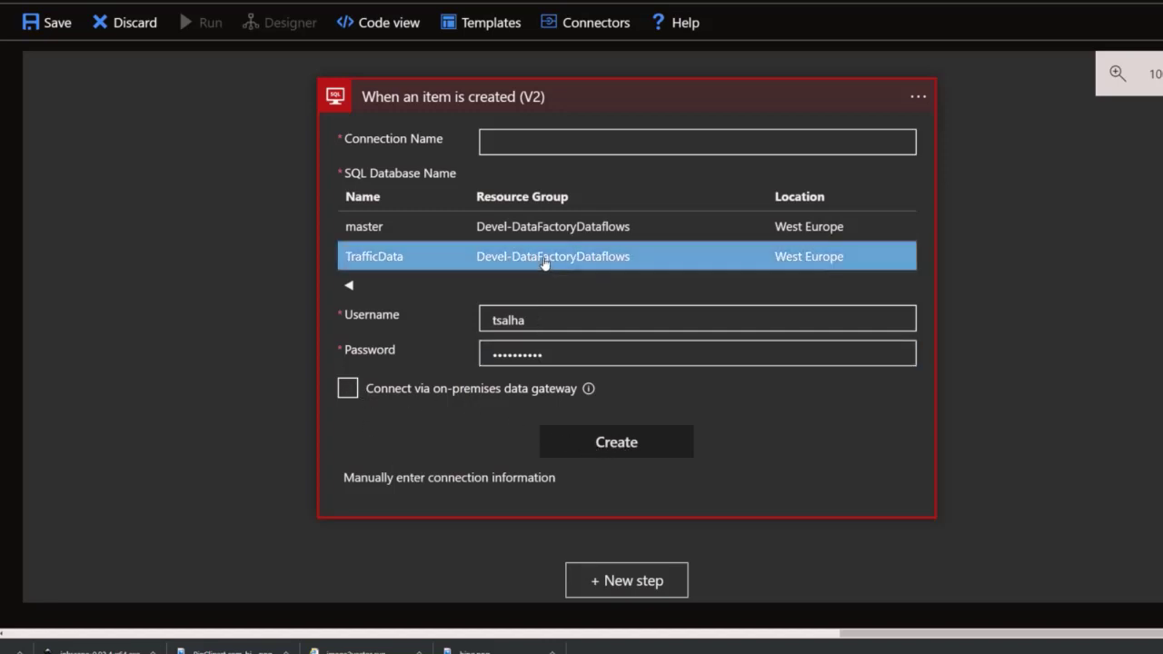
pyautogui.click(516, 390)
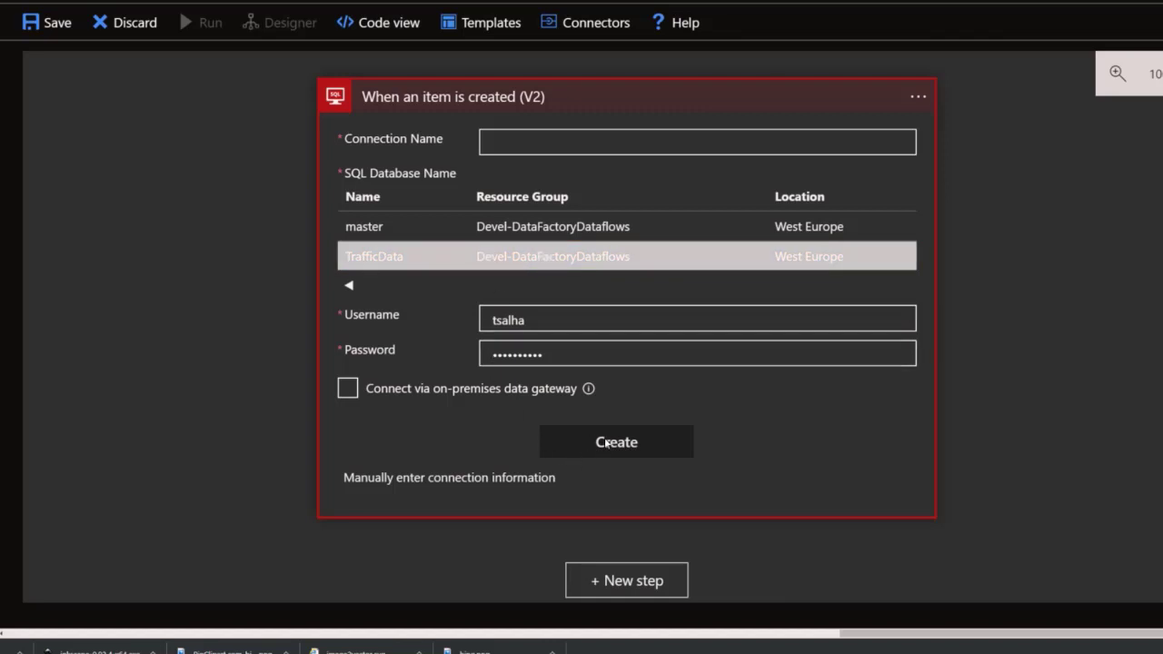
pyautogui.click(535, 145)
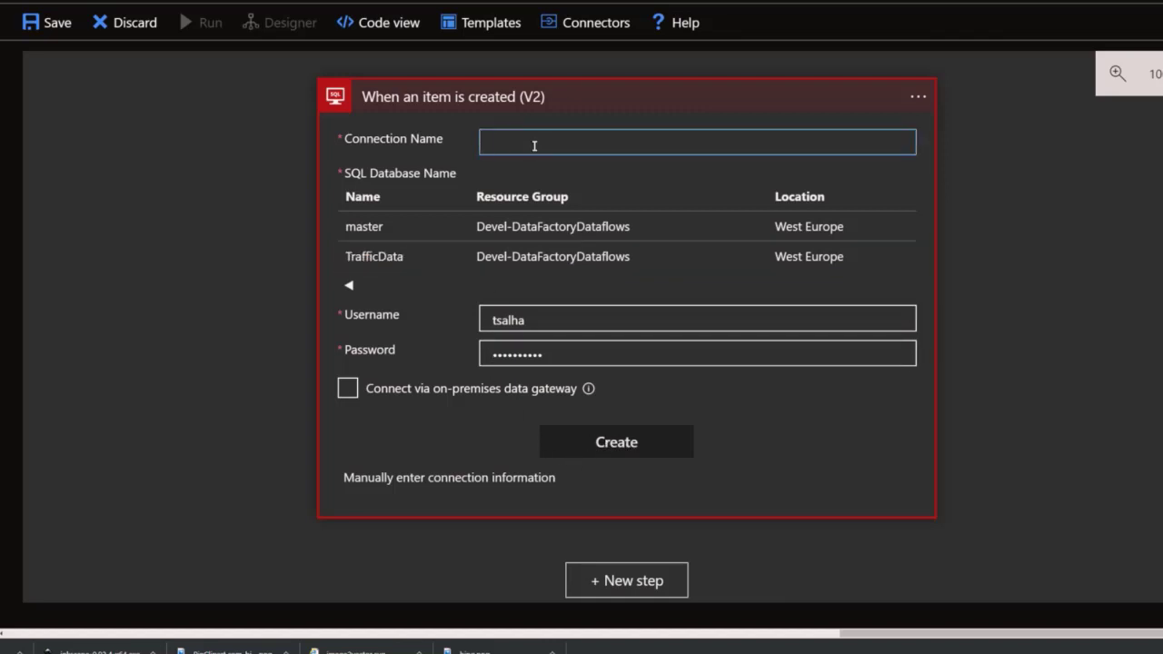
pyautogui.write('sqlserver')
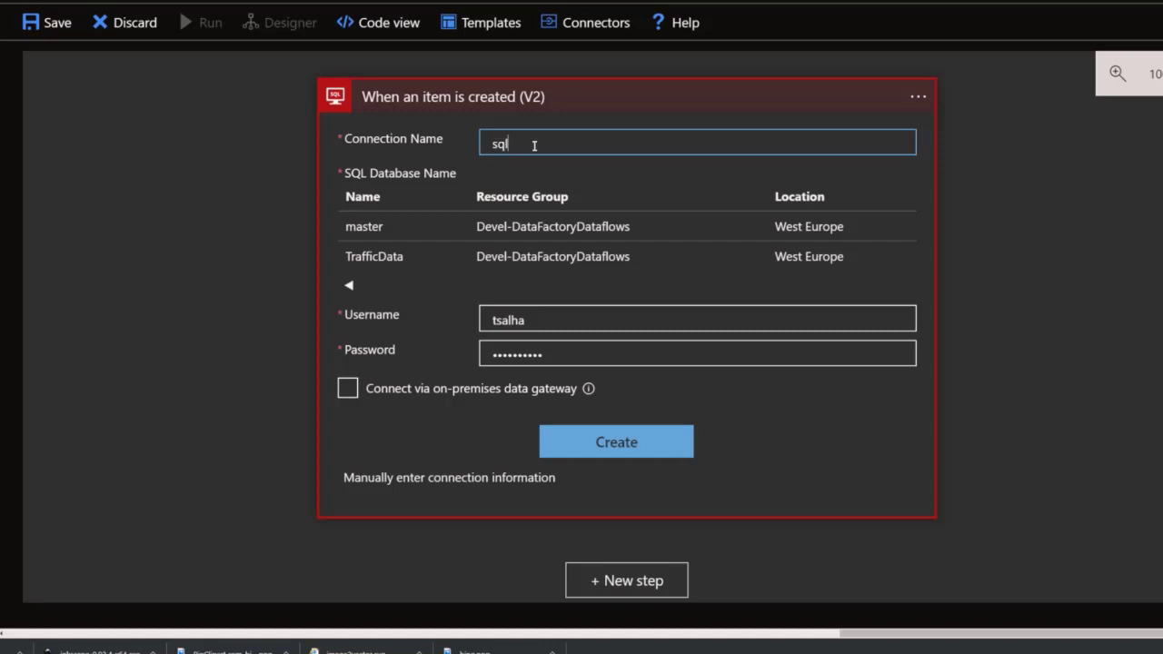
pyautogui.click(605, 440)
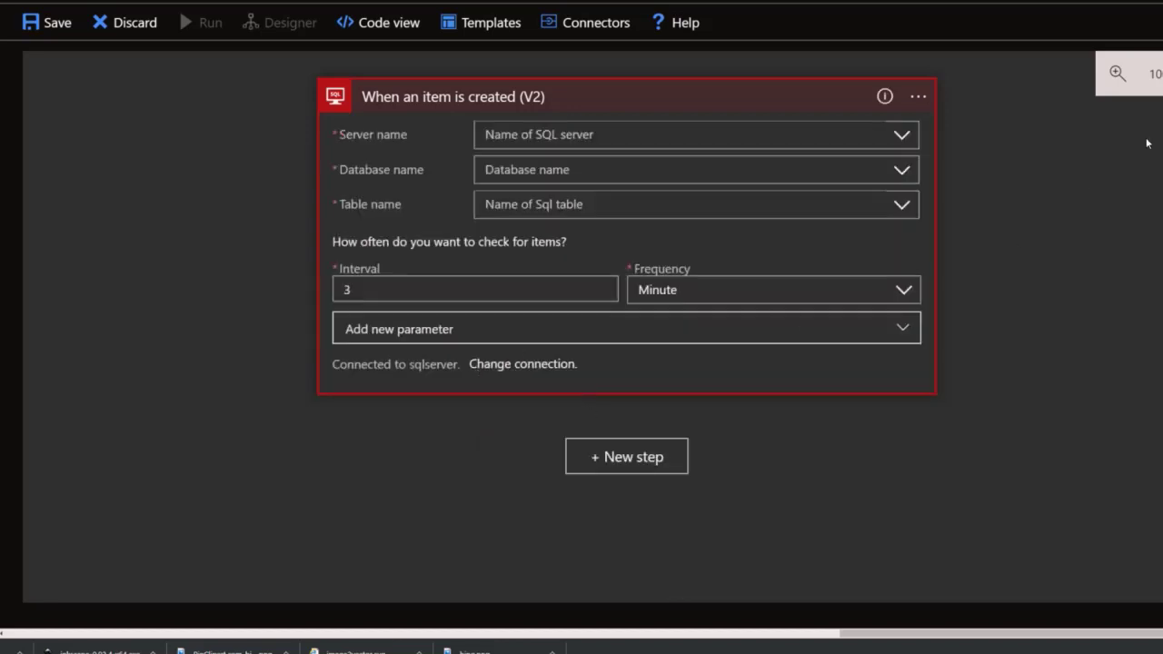
# Add a new step beneath the SQL trigger to bring up the 'Choose an action' panel.
pyautogui.scroll(-1, 520, 168)
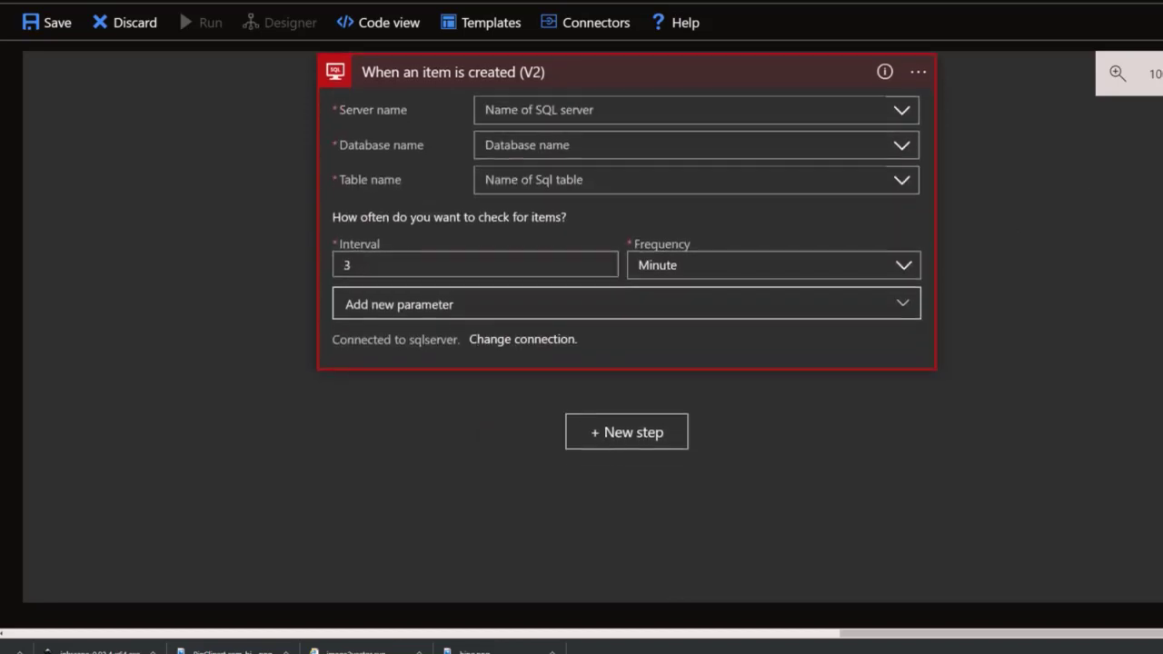
pyautogui.click(588, 198)
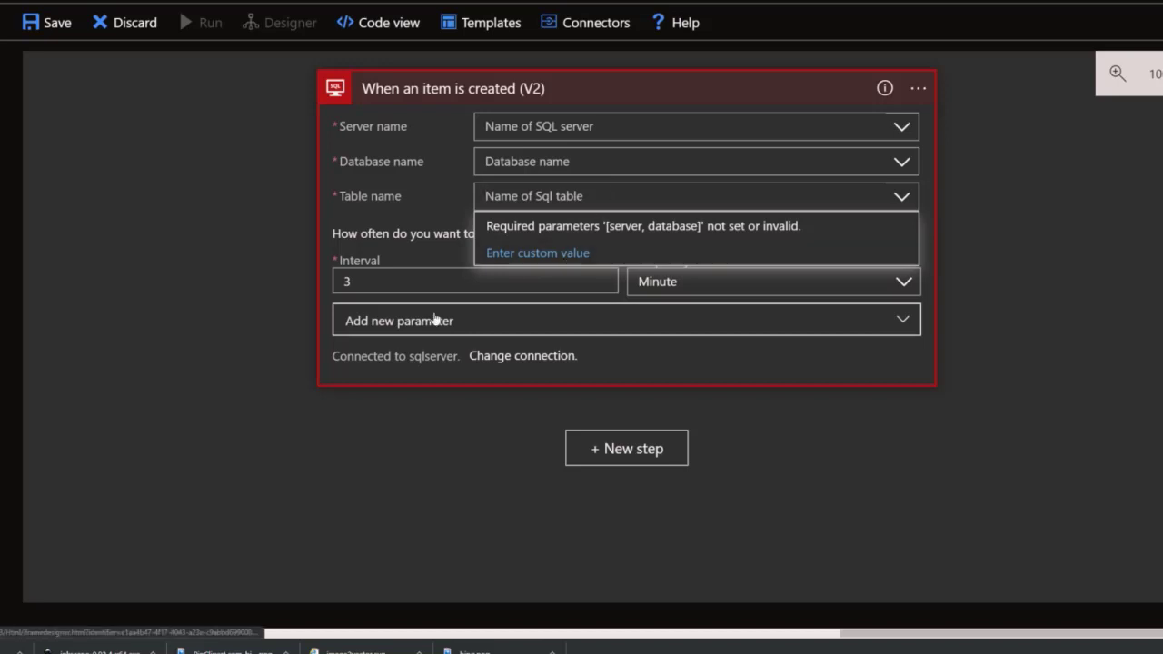
pyautogui.click(625, 449)
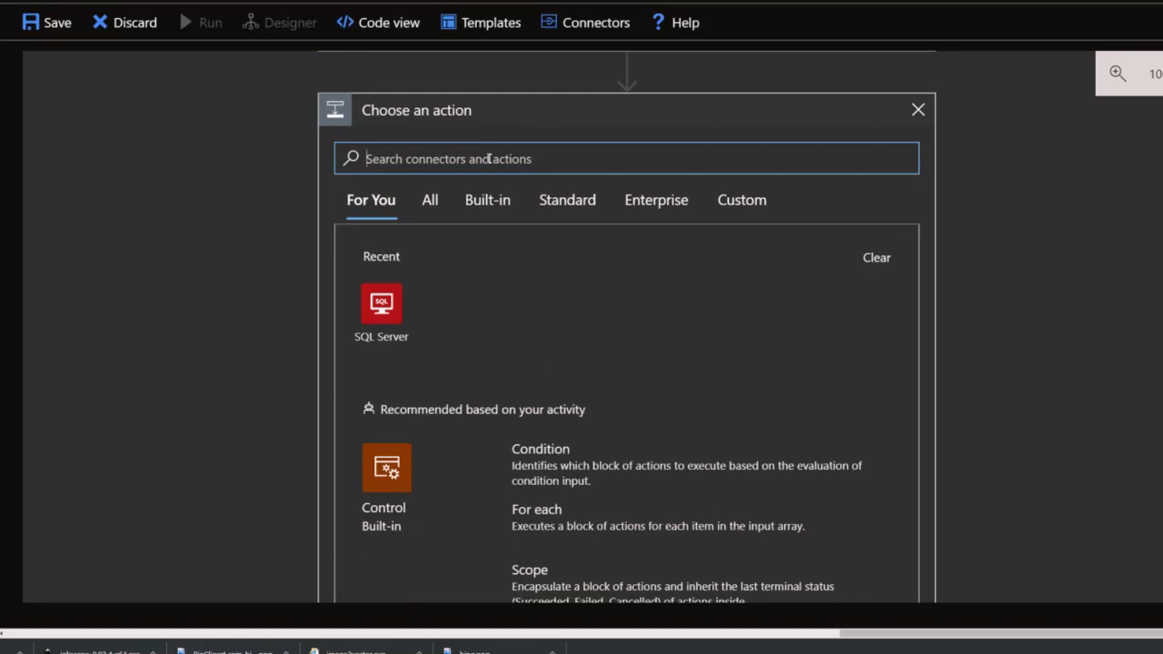
pyautogui.write('email')
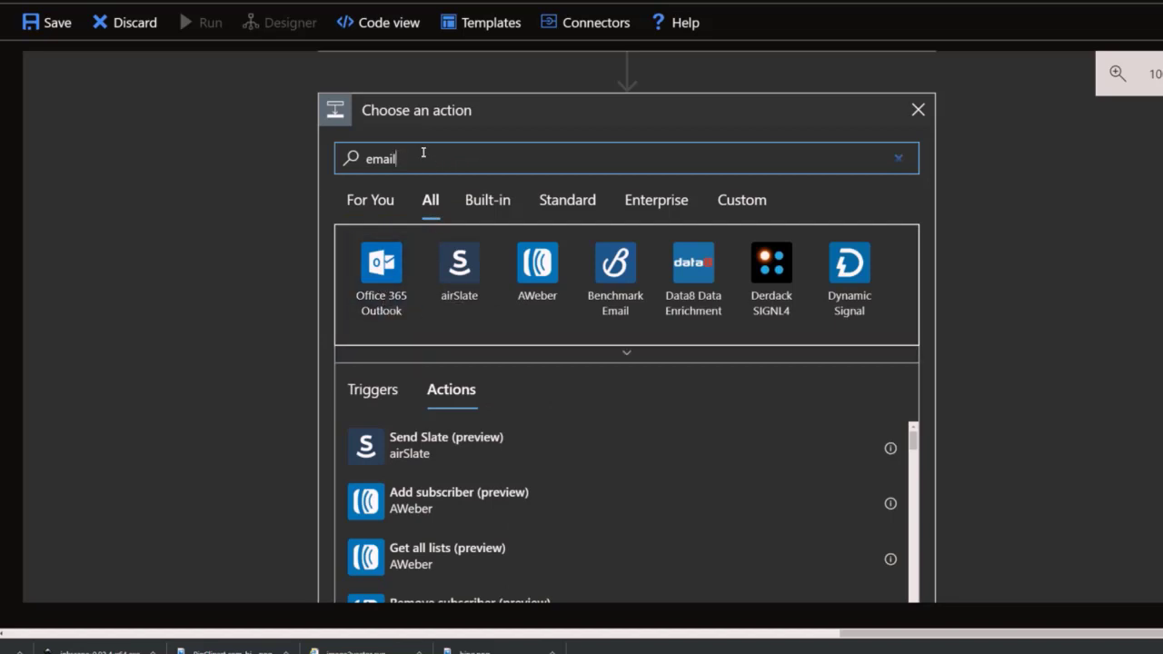
pyautogui.doubleClick(384, 160)
pyautogui.write('twi')
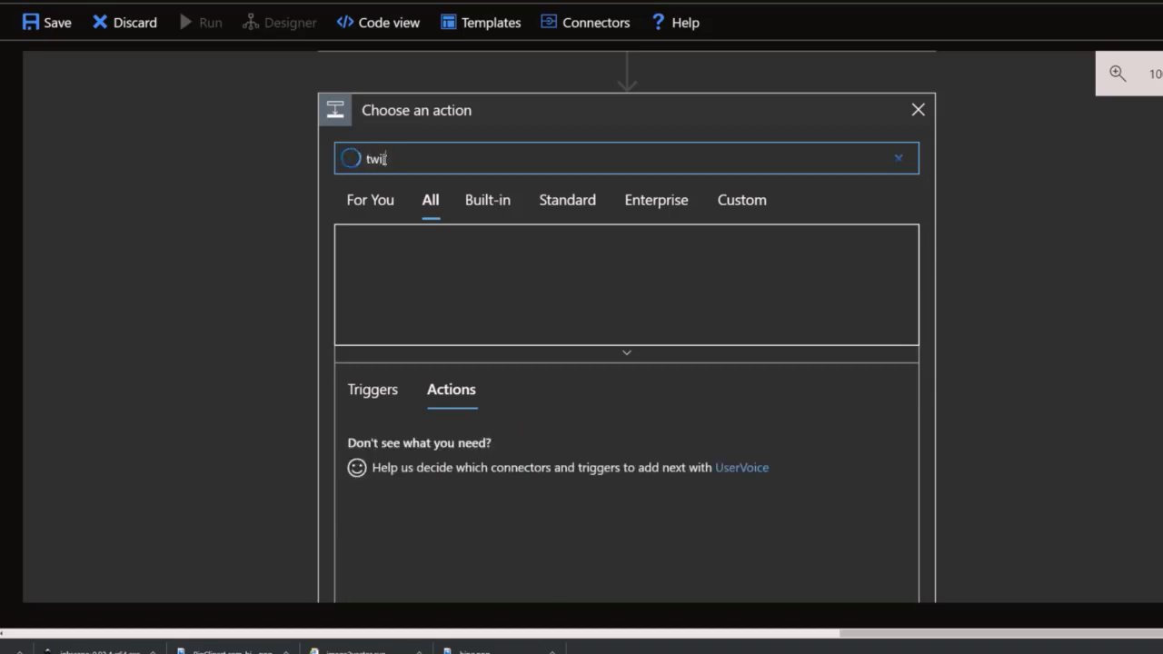
pyautogui.write('lio')
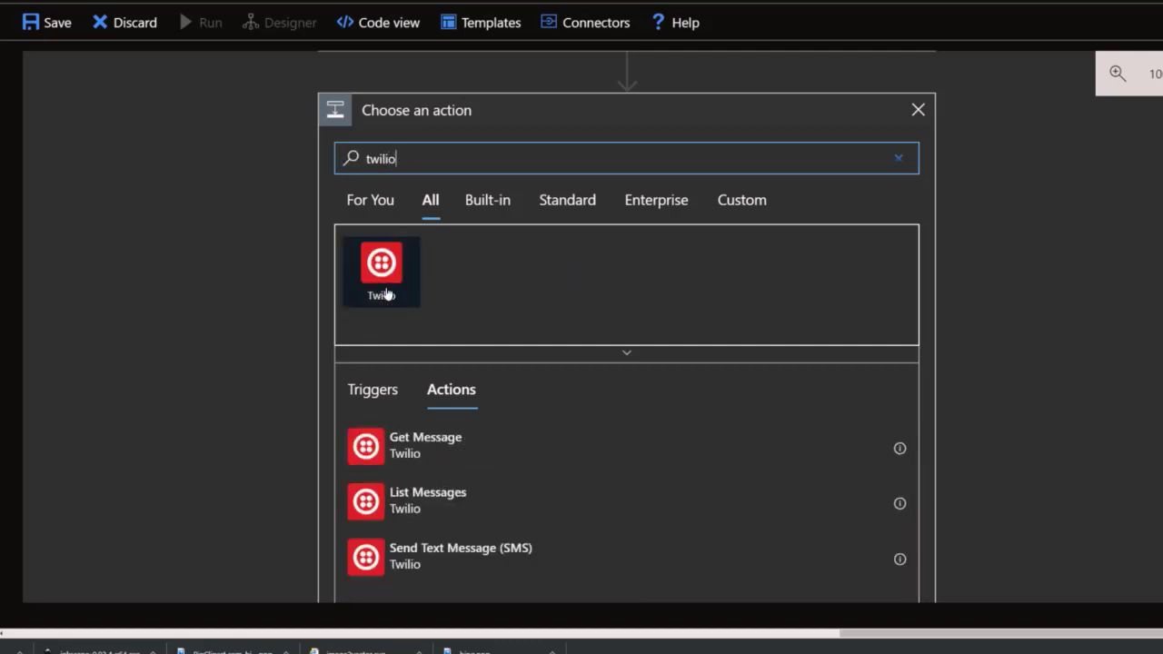
pyautogui.click(382, 287)
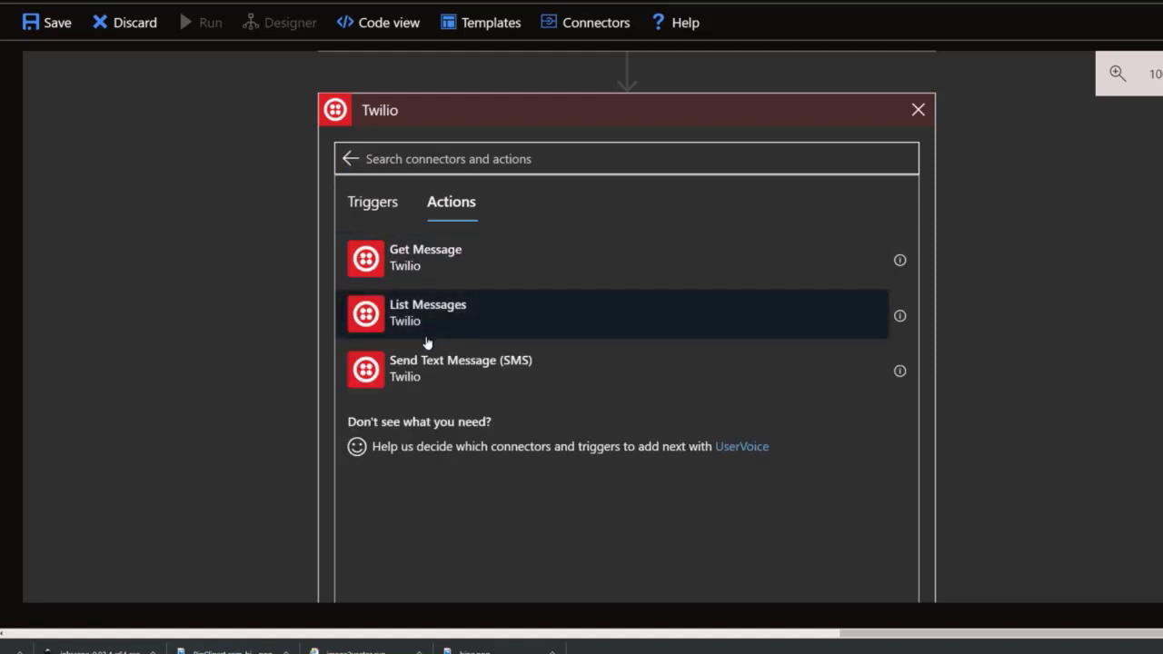
pyautogui.click(449, 378)
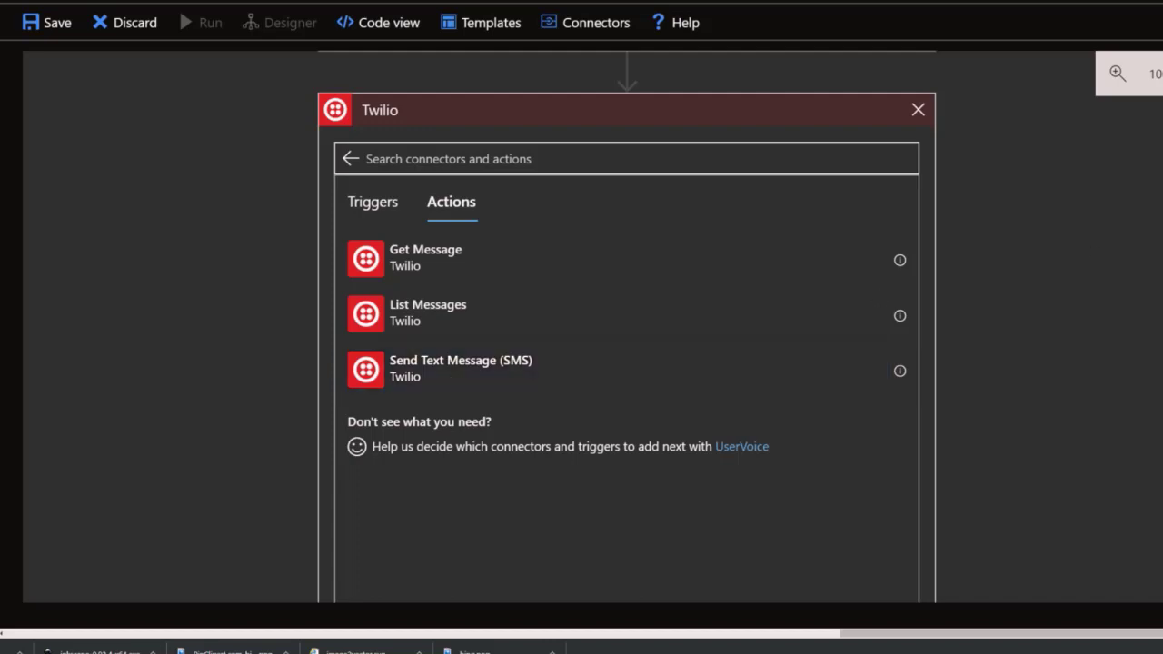
pyautogui.scroll(1, 627, 345)
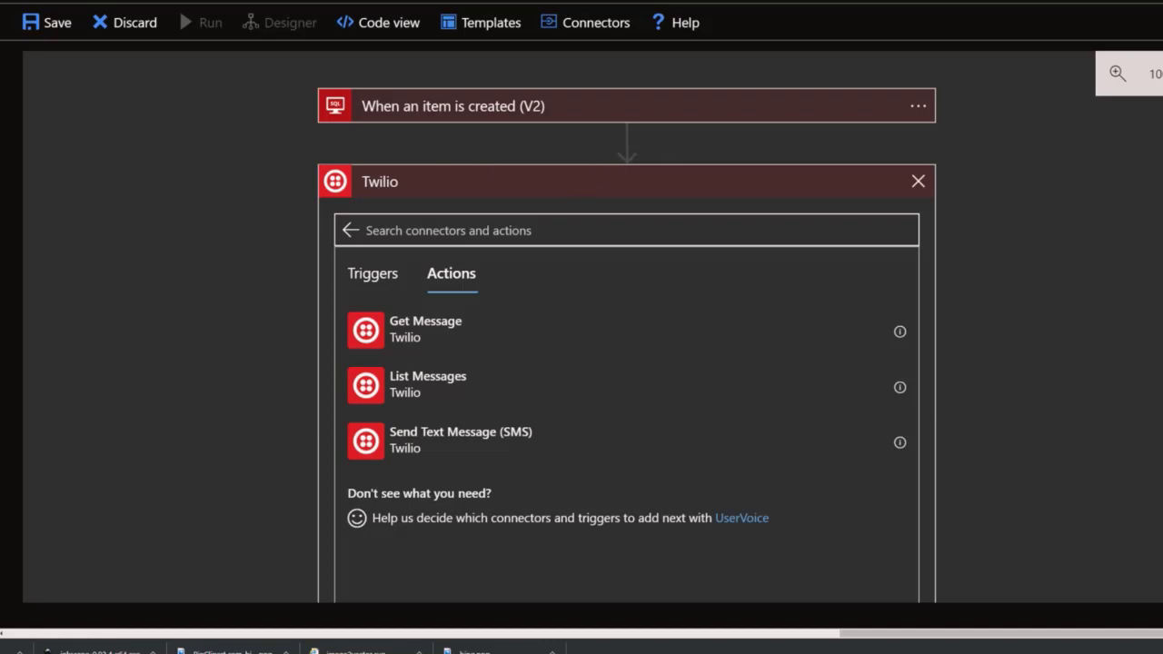
pyautogui.scroll(-3, 976, 160)
pyautogui.scroll(3, 976, 161)
pyautogui.click(916, 182)
# Add a new step below the trigger and search actions for 'lookup'.
pyautogui.click(618, 187)
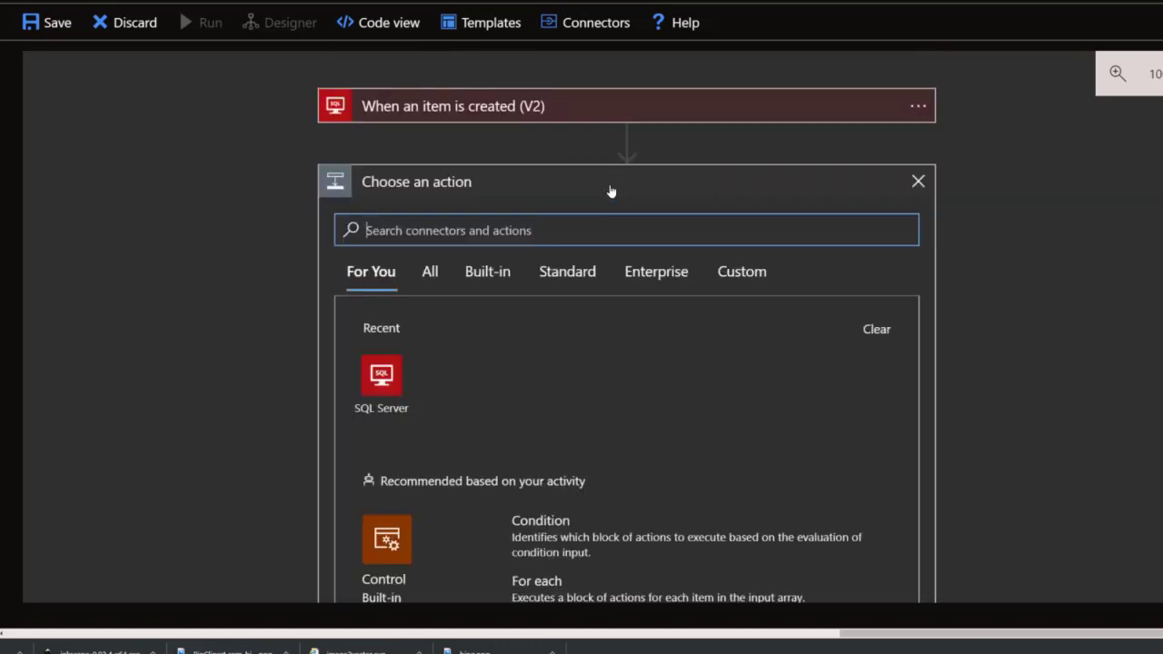
pyautogui.write('looku')
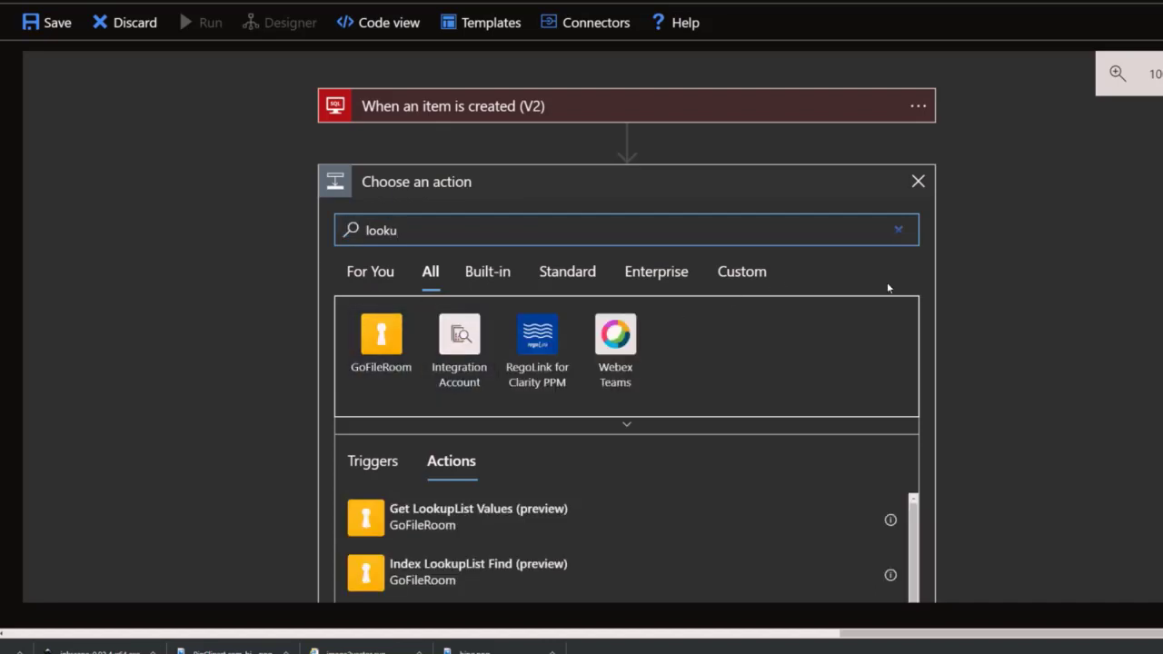
pyautogui.write('p')
pyautogui.scroll(-3, 644, 273)
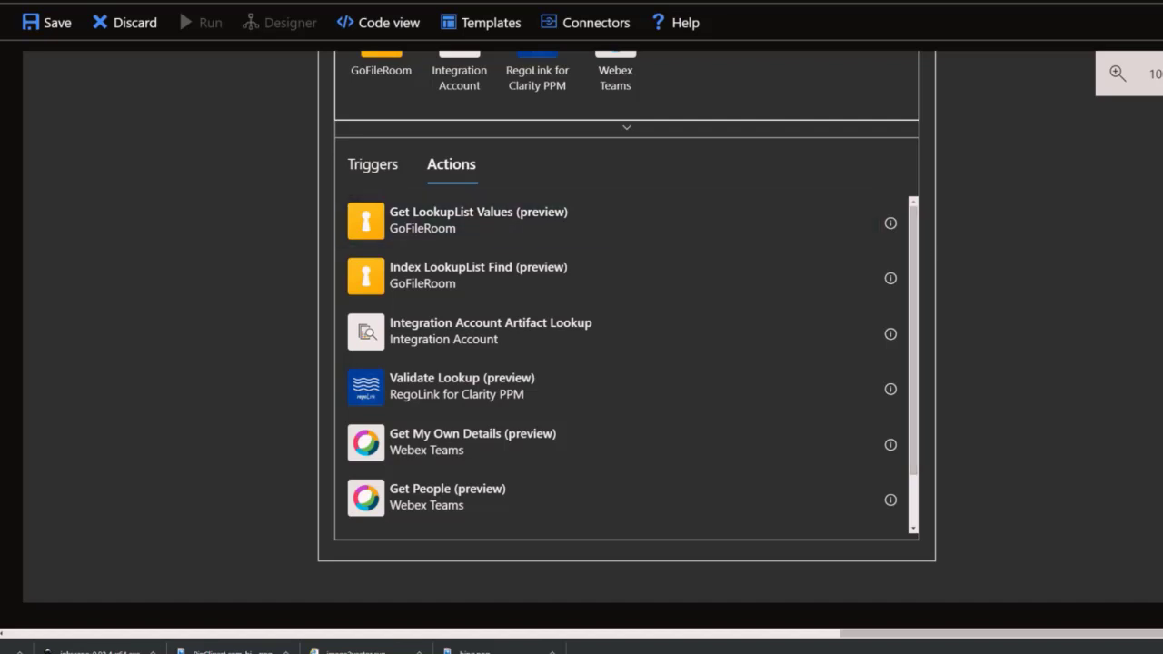
pyautogui.scroll(4, 627, 363)
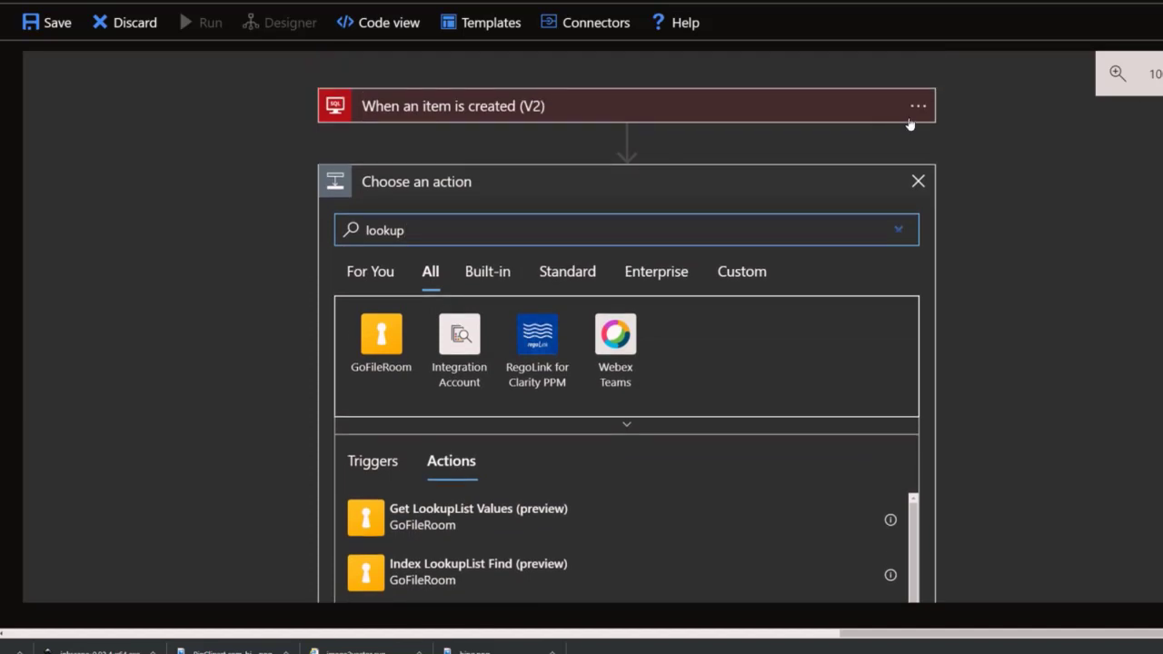
# Set the SQL trigger's Table name to 'Enter custom value'.
pyautogui.click(890, 109)
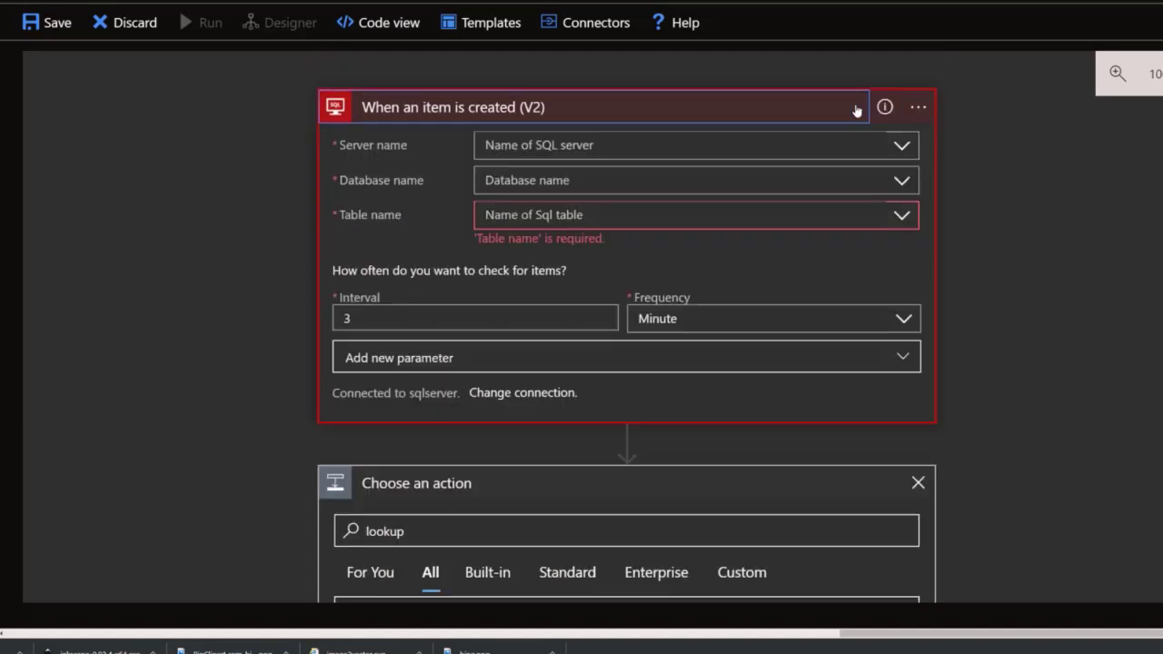
pyautogui.click(608, 221)
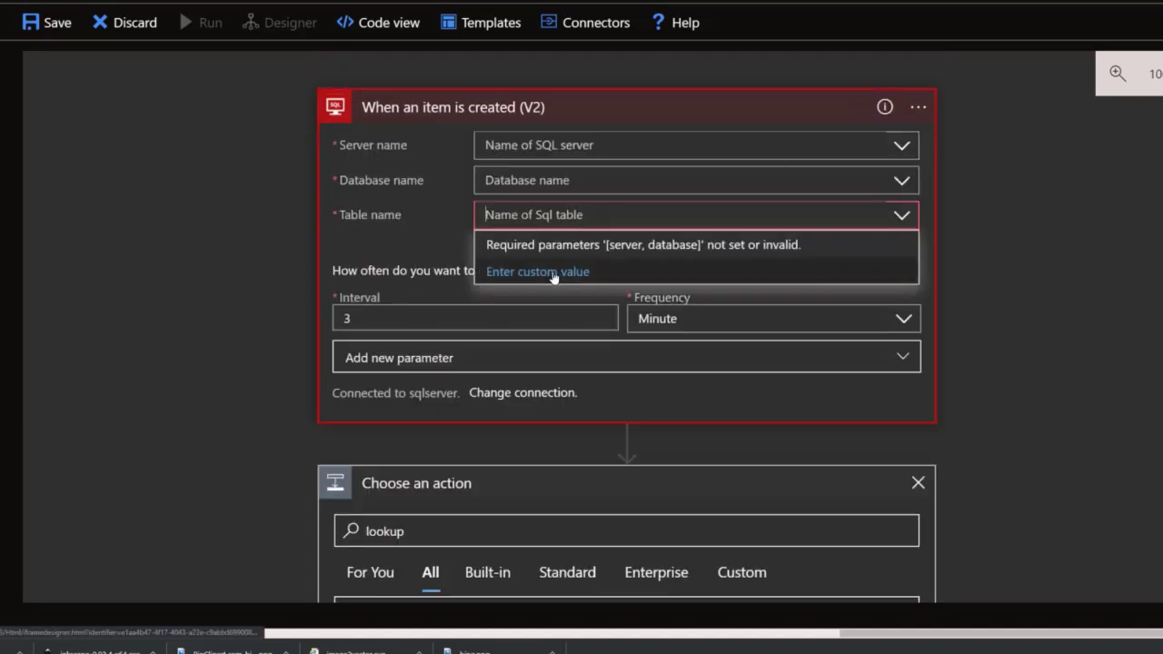
pyautogui.click(554, 272)
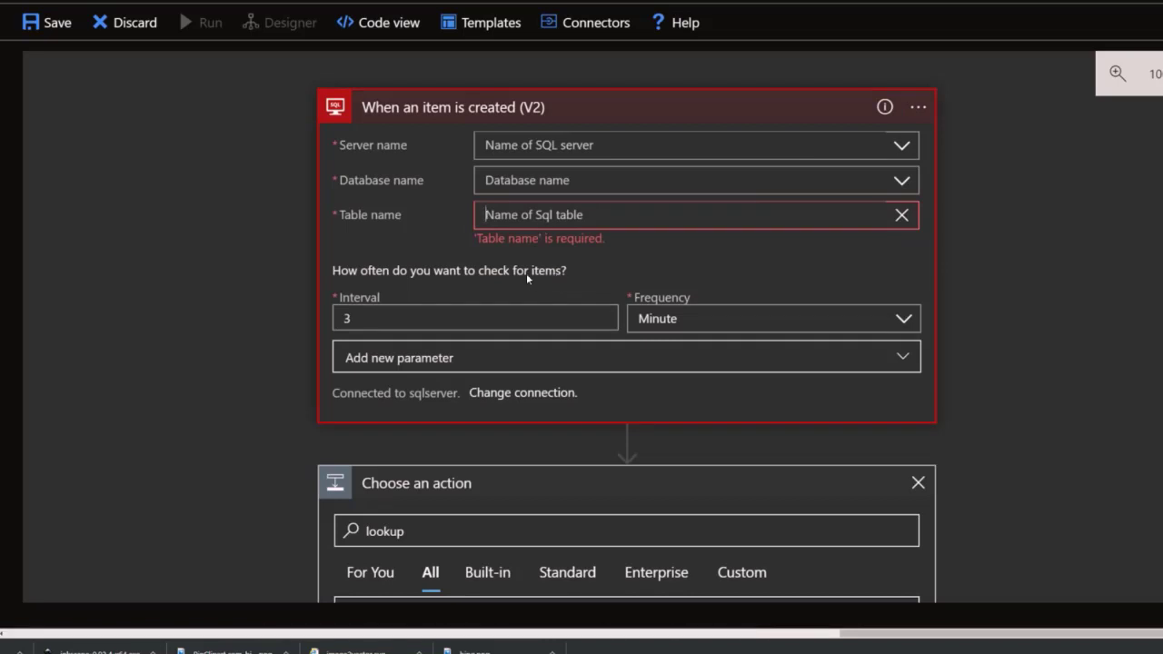
# Tick Filter Query under 'Add new parameter' to add it to the SQL trigger's fields.
pyautogui.click(490, 318)
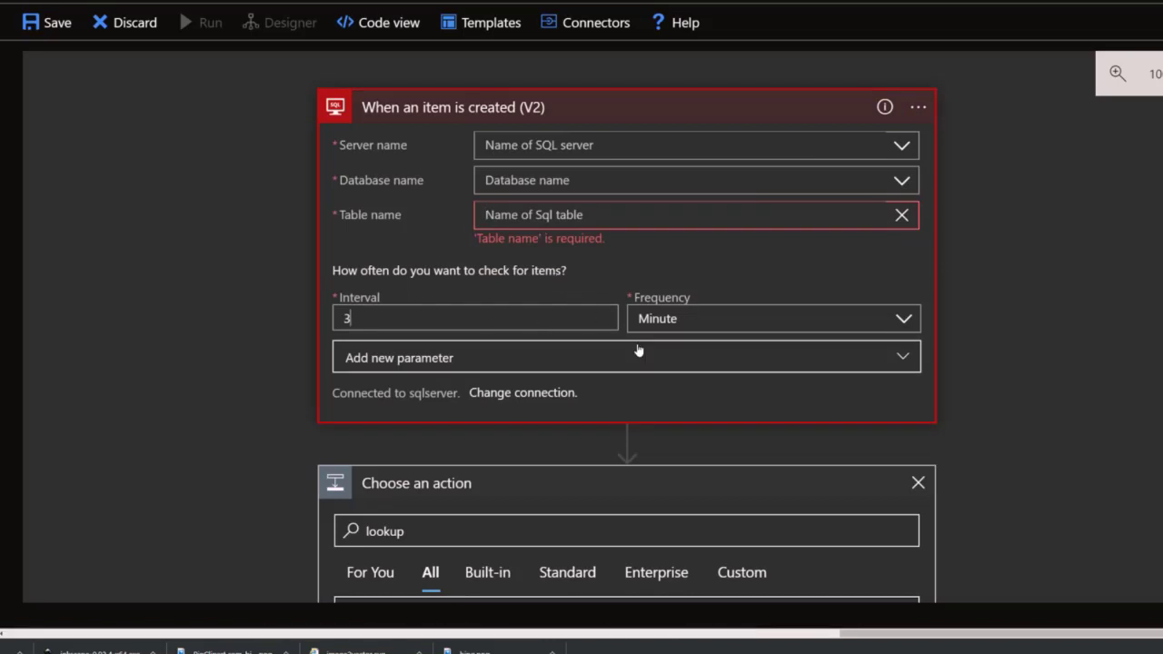
pyautogui.click(600, 366)
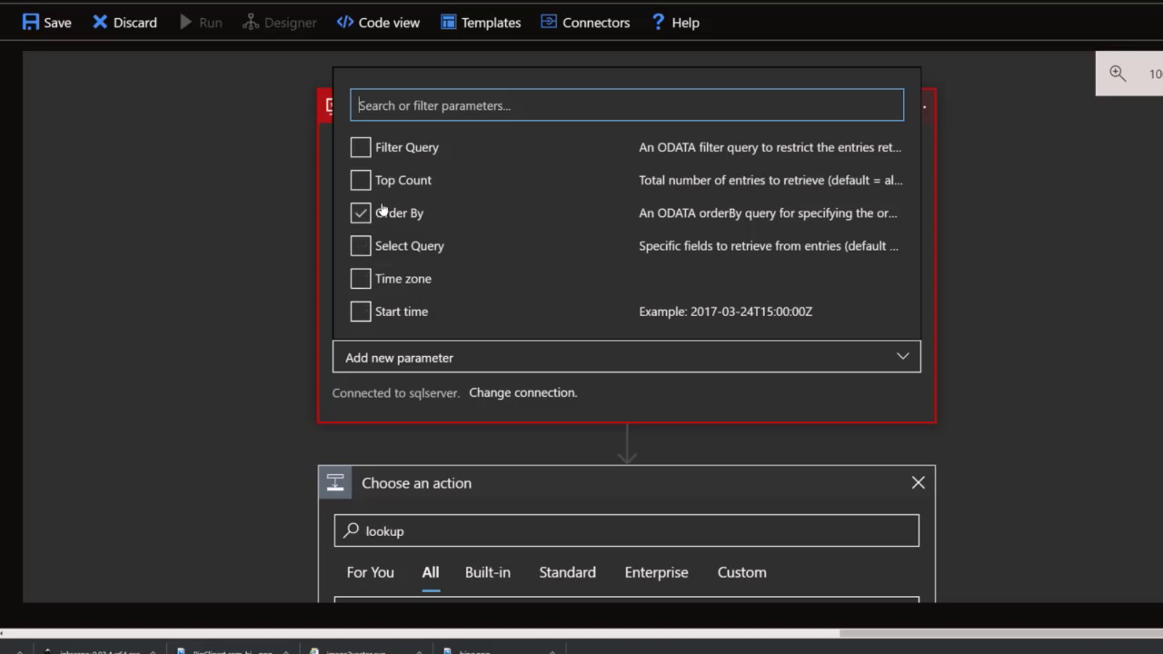
pyautogui.click(361, 147)
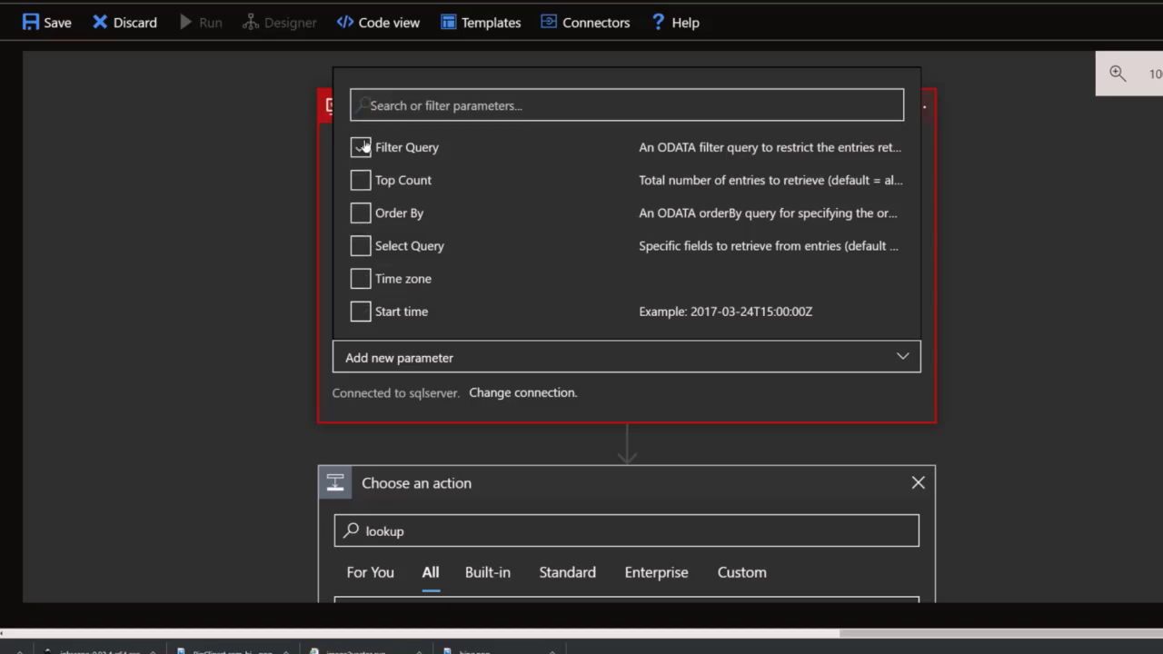
pyautogui.click(618, 389)
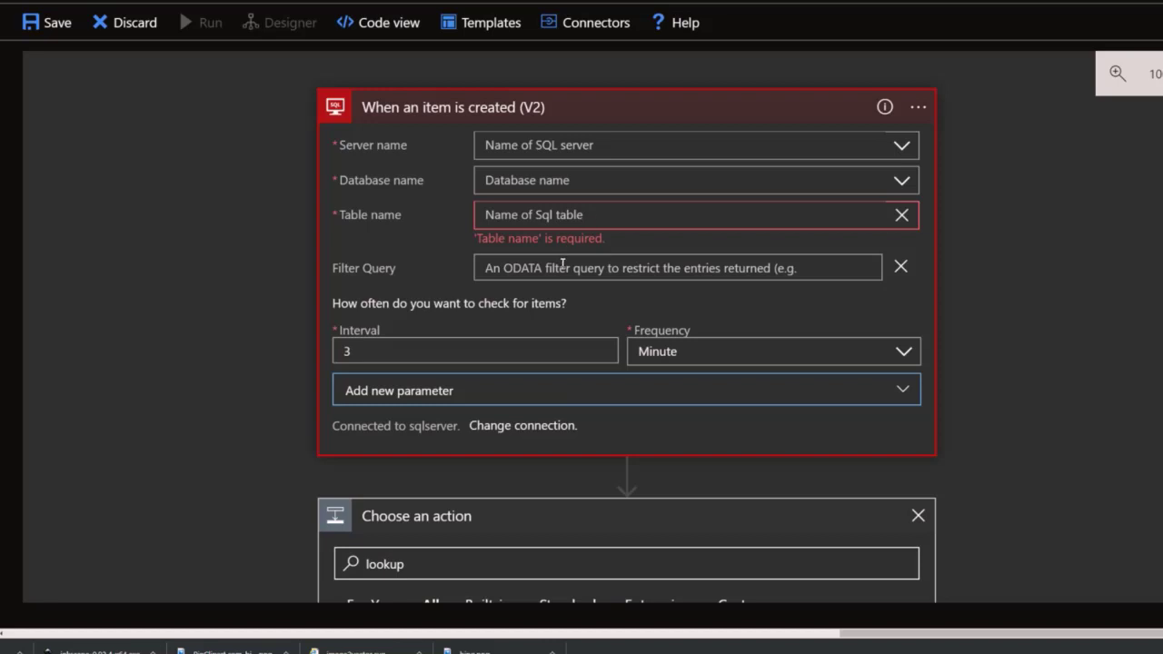
pyautogui.scroll(-1, 627, 327)
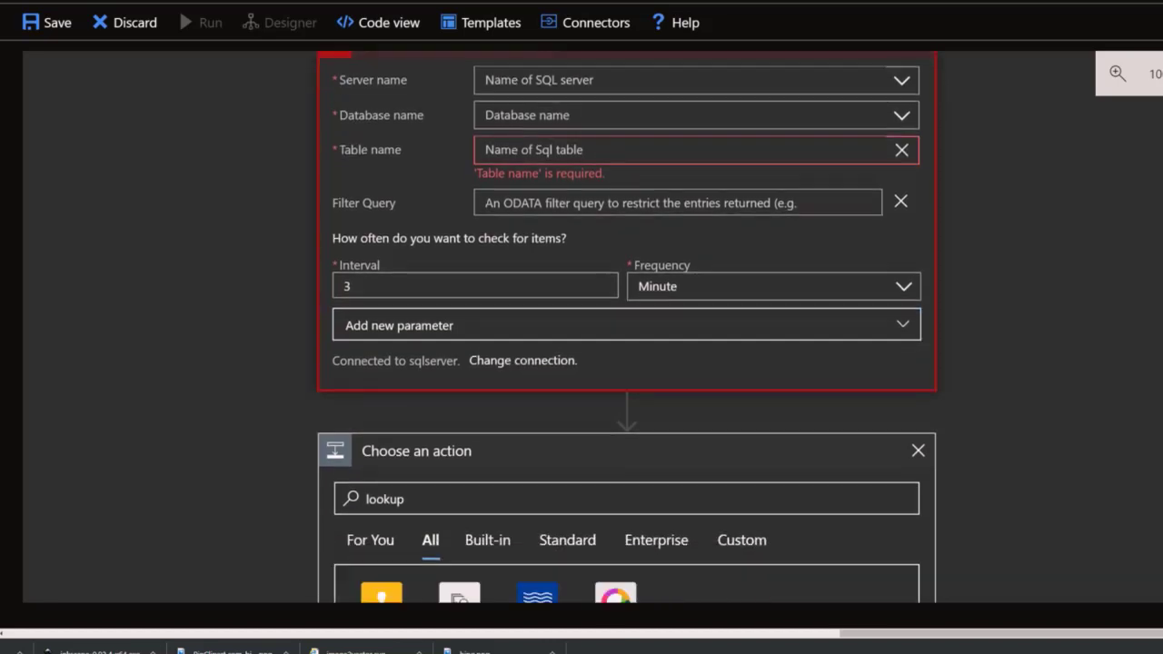
pyautogui.scroll(1, 486, 268)
pyautogui.click(919, 107)
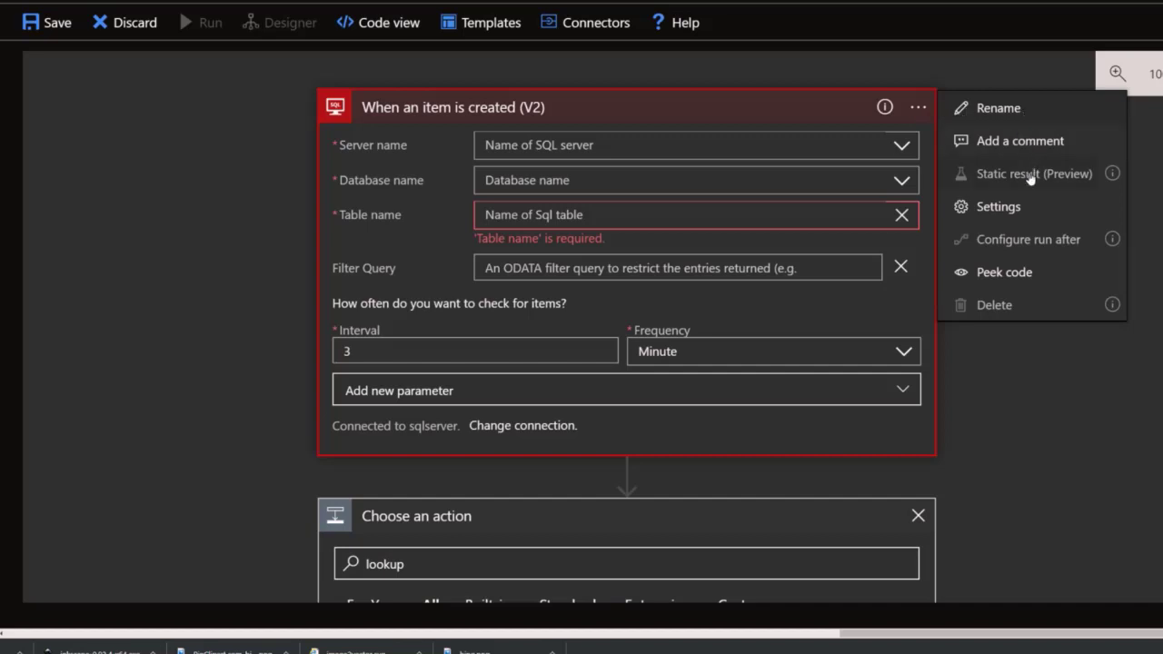
pyautogui.click(998, 207)
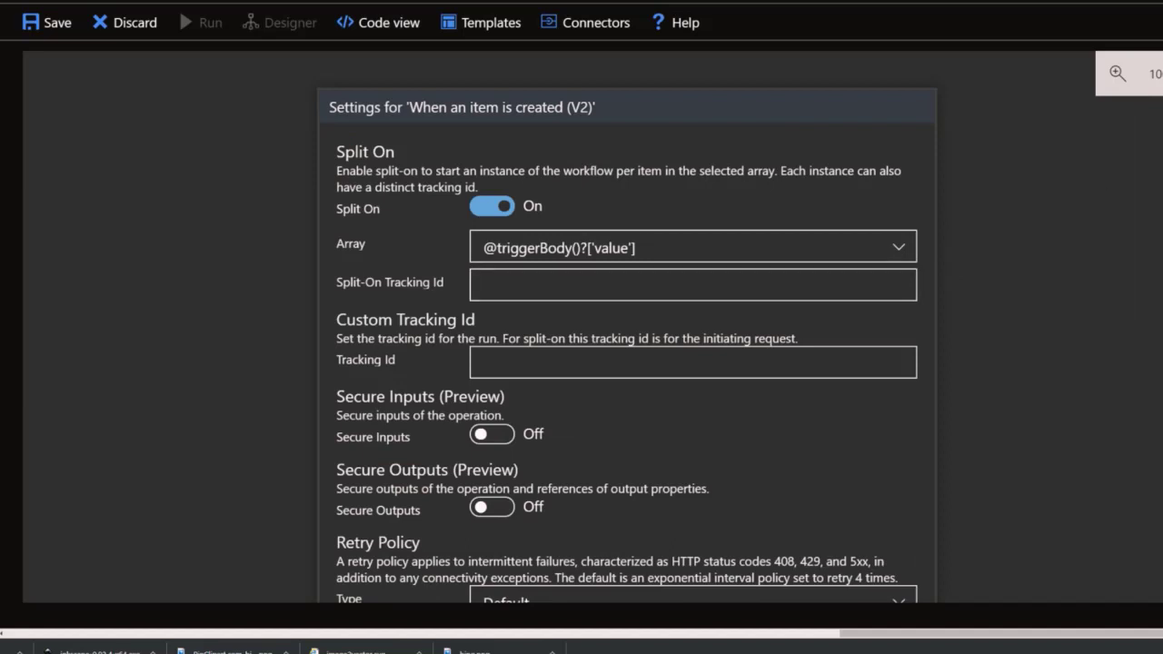
pyautogui.scroll(-3, 627, 327)
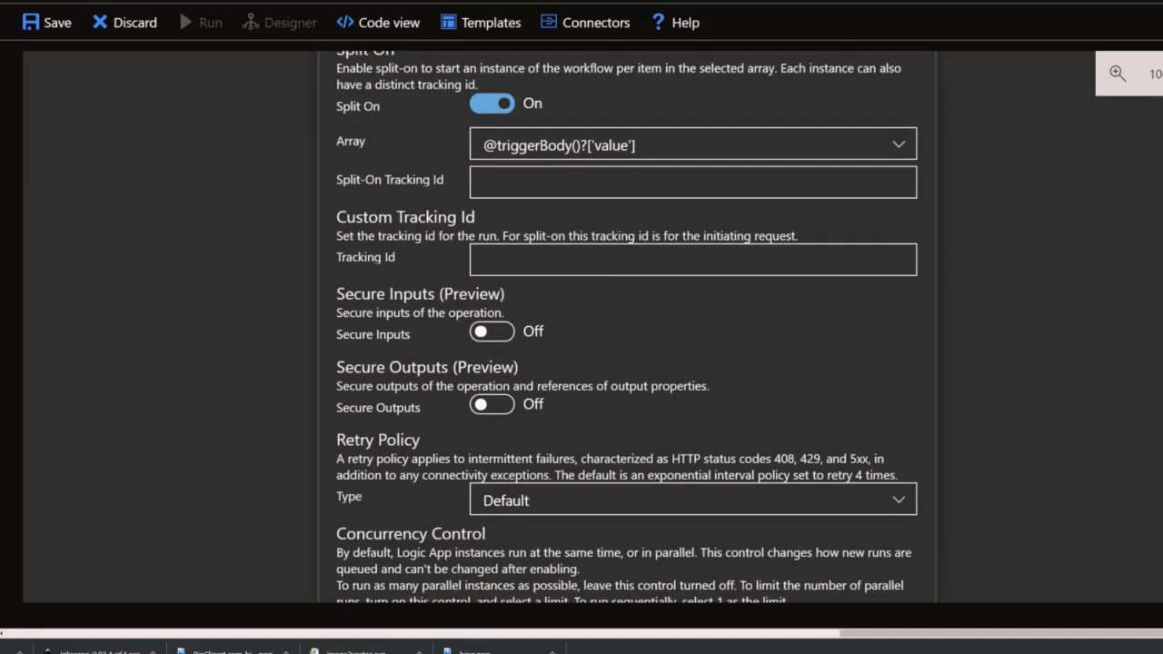
pyautogui.scroll(2, 690, 173)
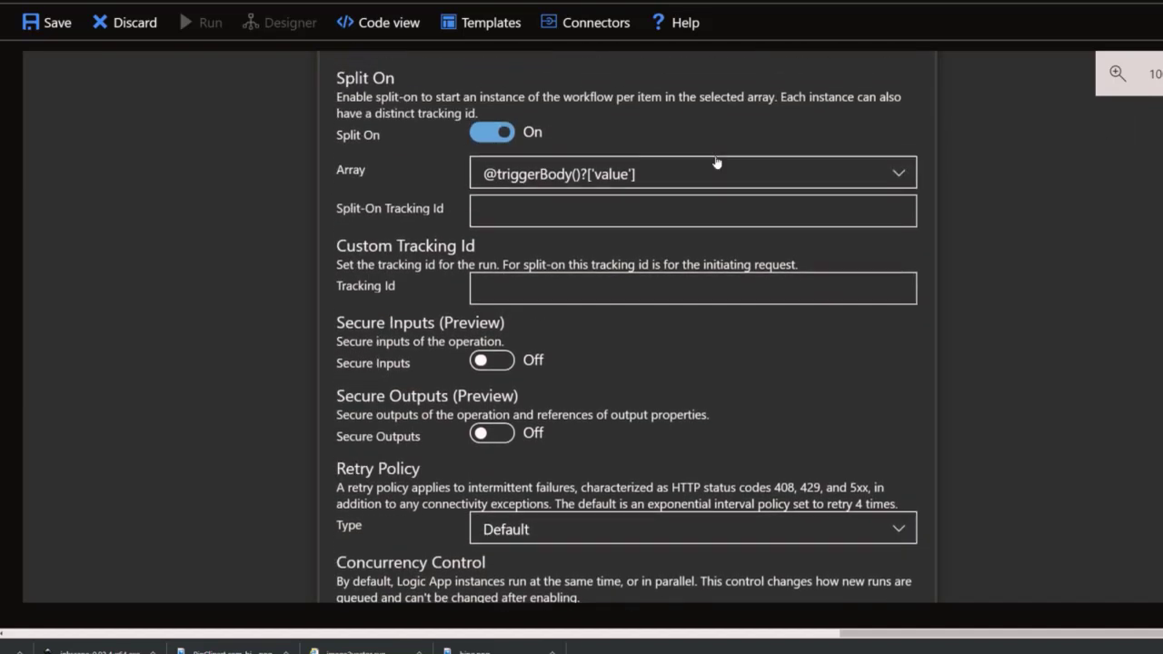
pyautogui.click(634, 176)
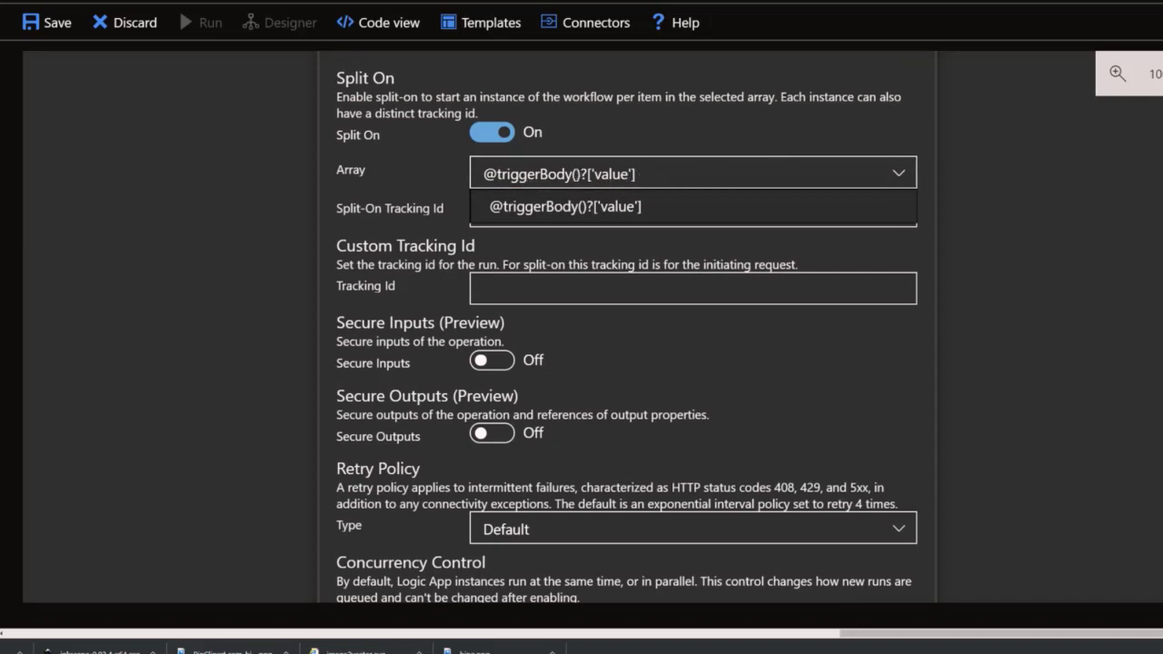
pyautogui.scroll(-5, 627, 327)
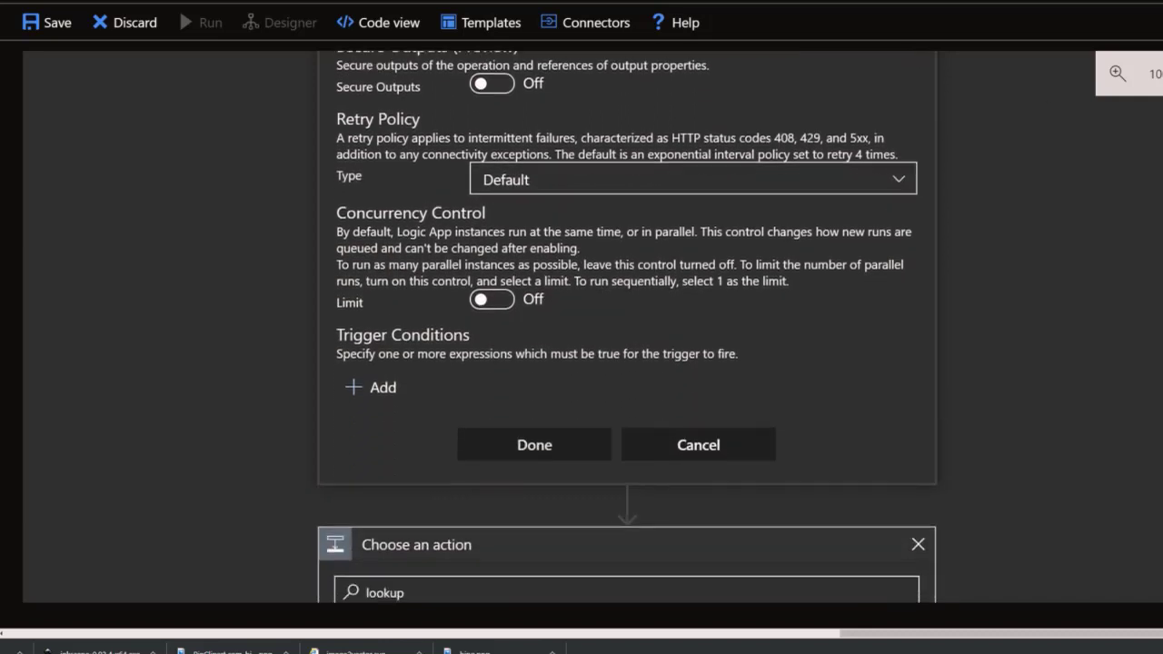
pyautogui.scroll(5, 627, 327)
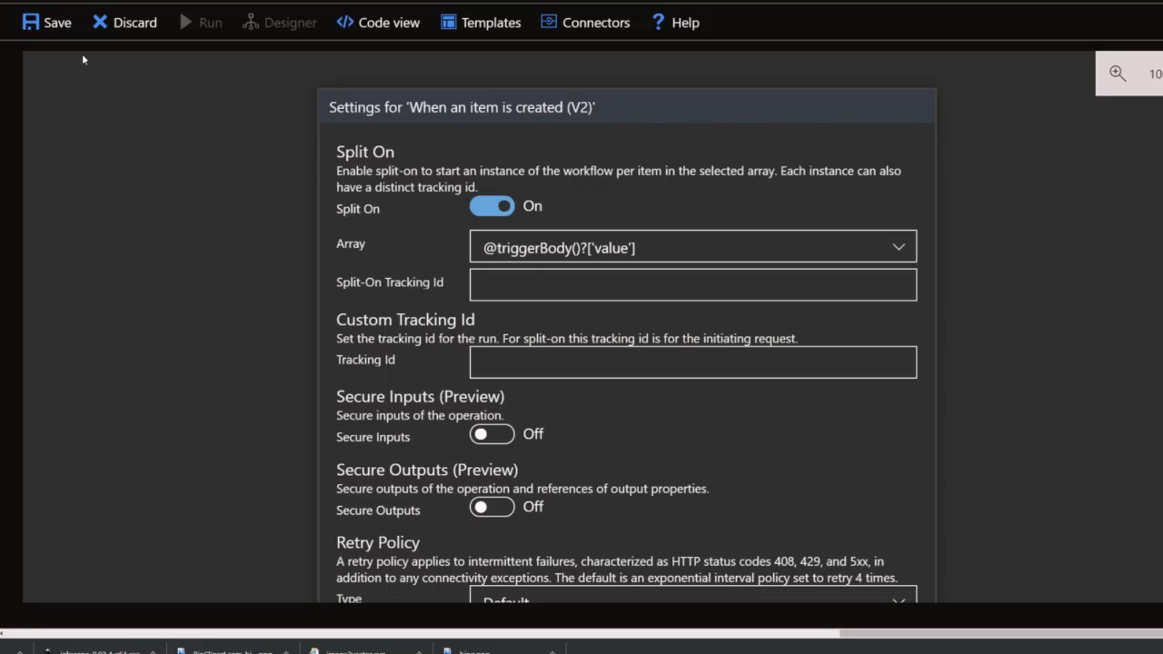
pyautogui.scroll(-6, 1146, 307)
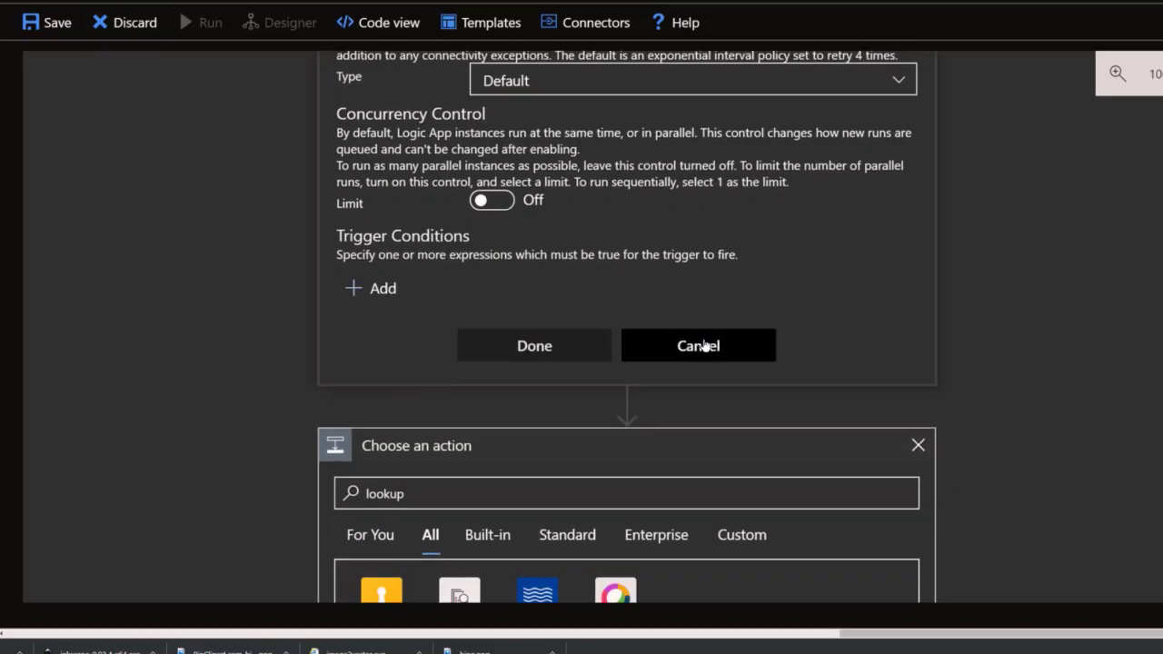
pyautogui.scroll(-5, 704, 345)
pyautogui.scroll(6, 627, 327)
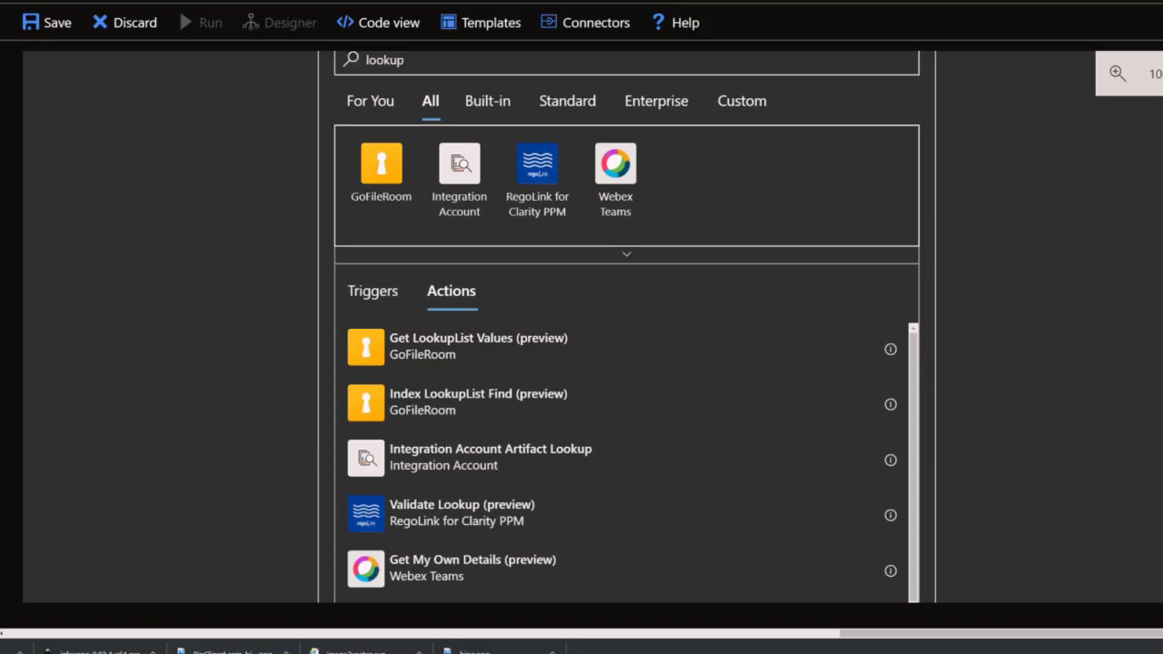
pyautogui.scroll(-1, 627, 327)
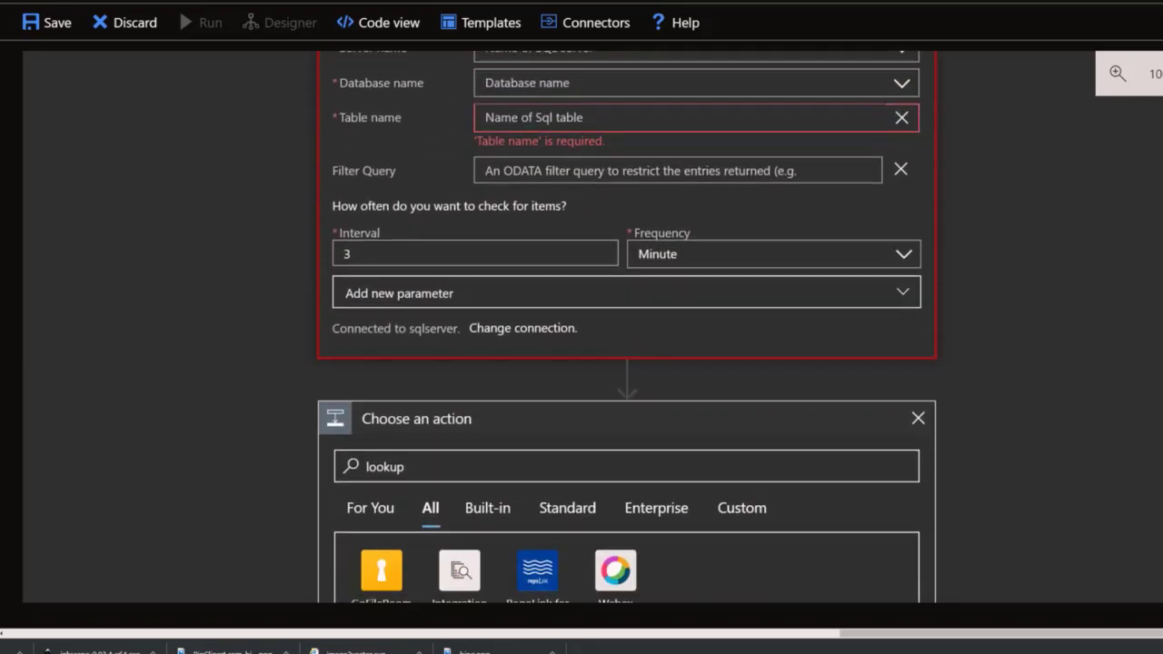
pyautogui.scroll(1, 626, 327)
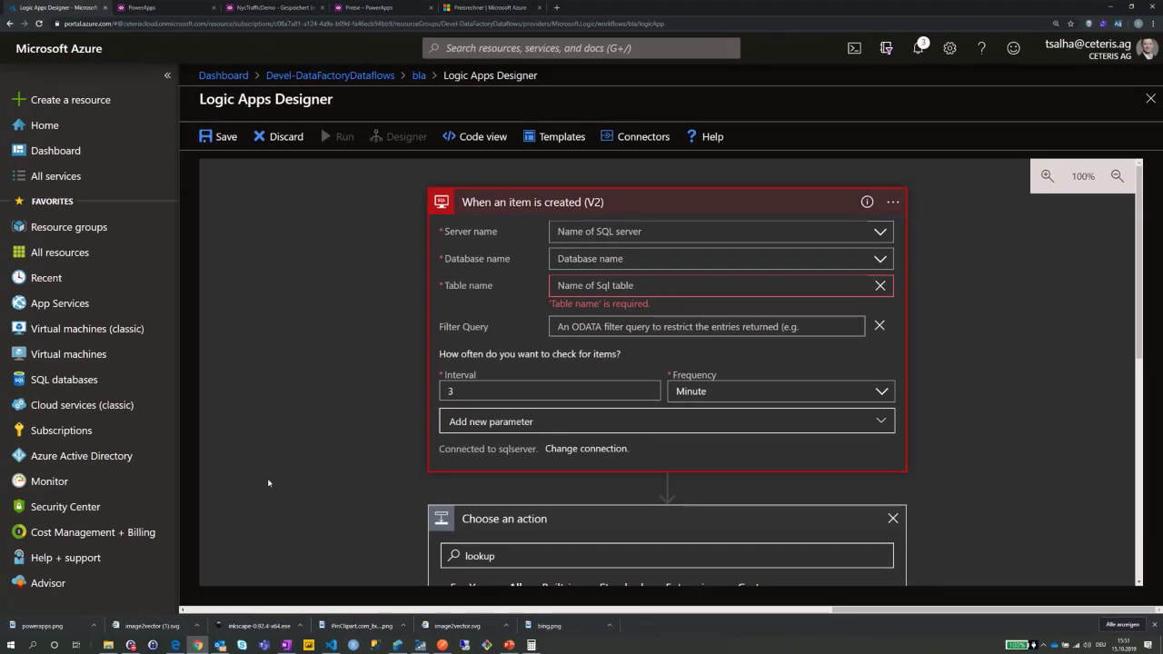
# In the Preisrechner browser tab, add the Logic Apps product card to the estimate.
pyautogui.click(491, 7)
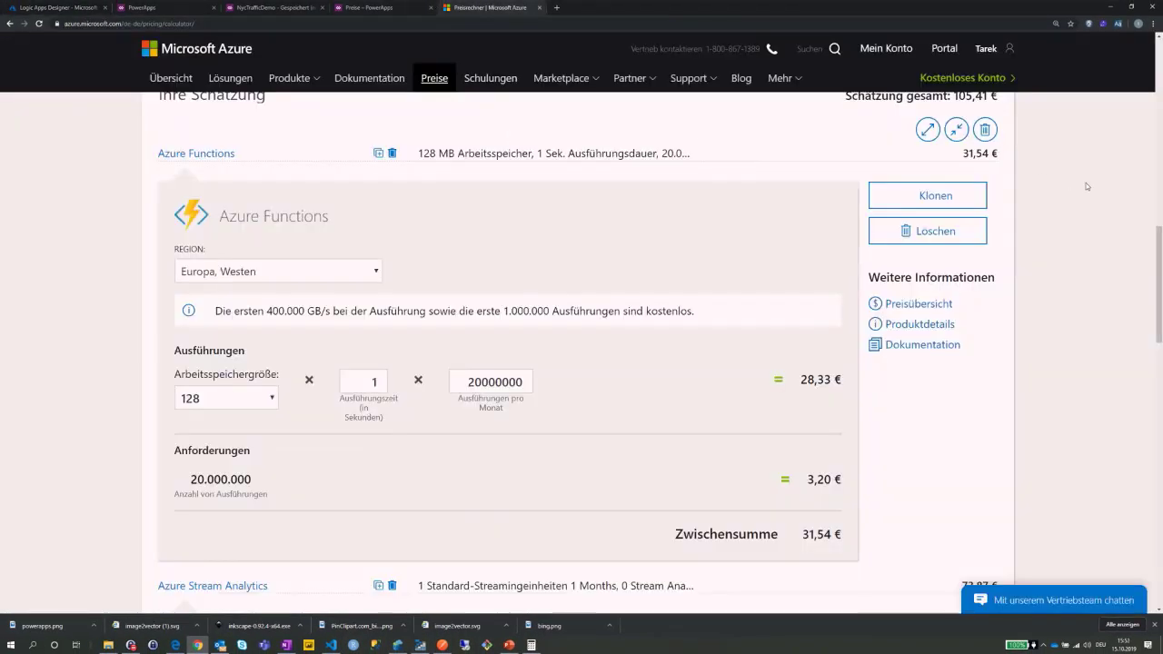
pyautogui.moveTo(1157, 283); pyautogui.dragTo(1160, 164)
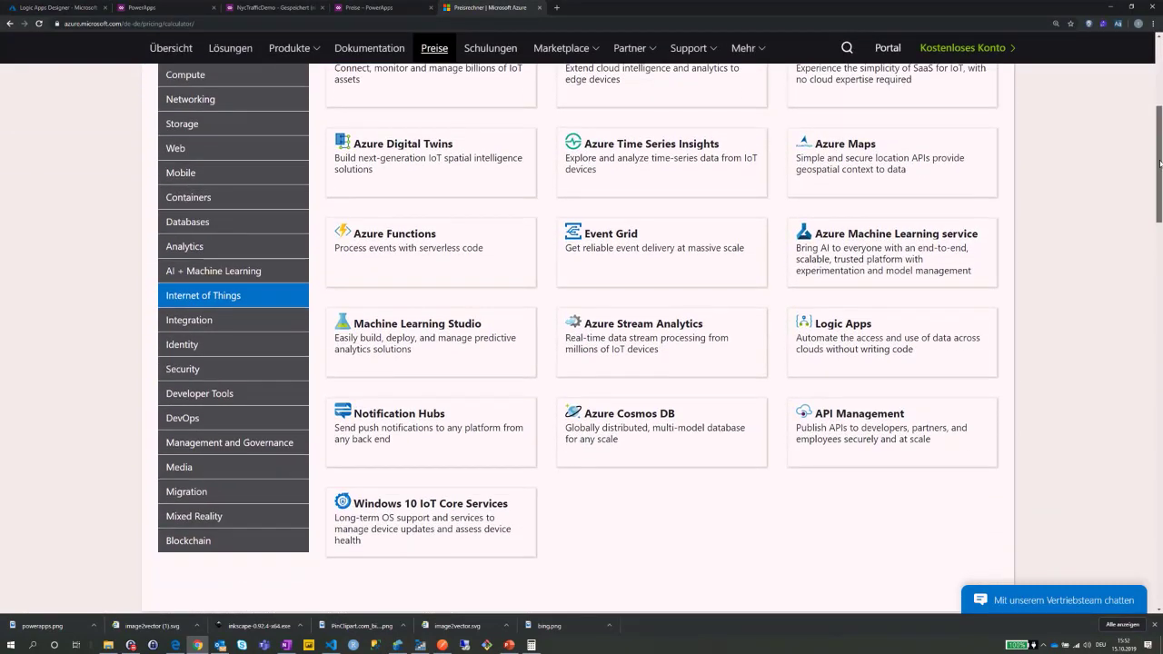
pyautogui.click(872, 344)
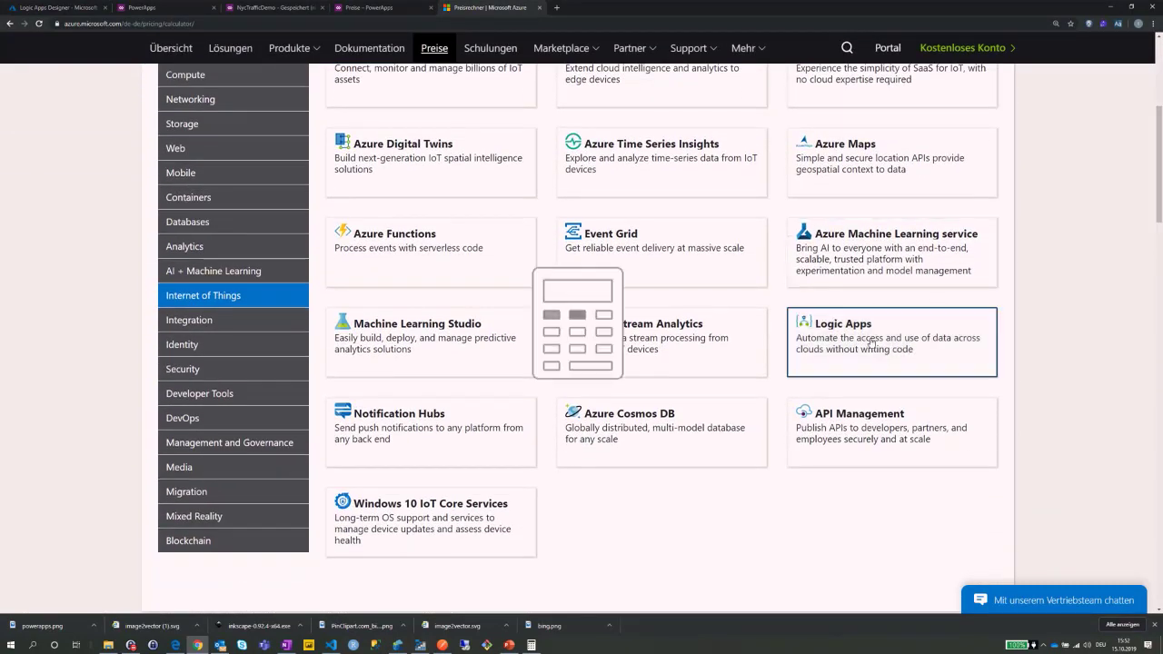
pyautogui.moveTo(1160, 156); pyautogui.dragTo(1161, 388)
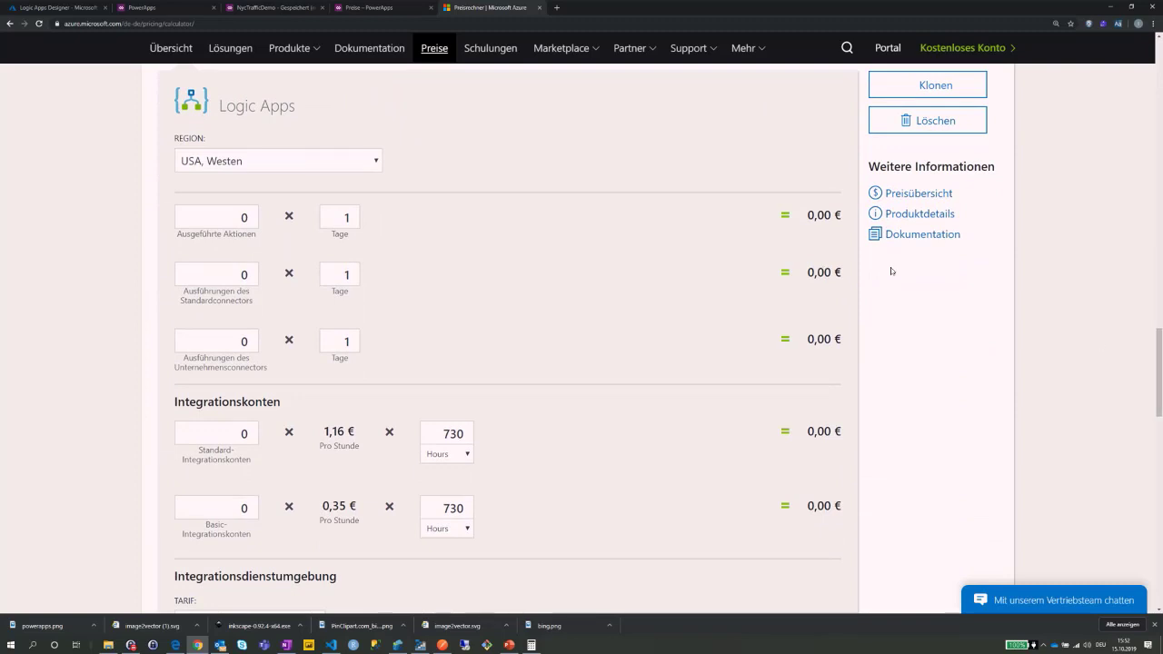
# Set the Logic Apps region to Europa, Westen and enter 1000000 Ausgeführte Aktionen.
pyautogui.scroll(1, 1161, 375)
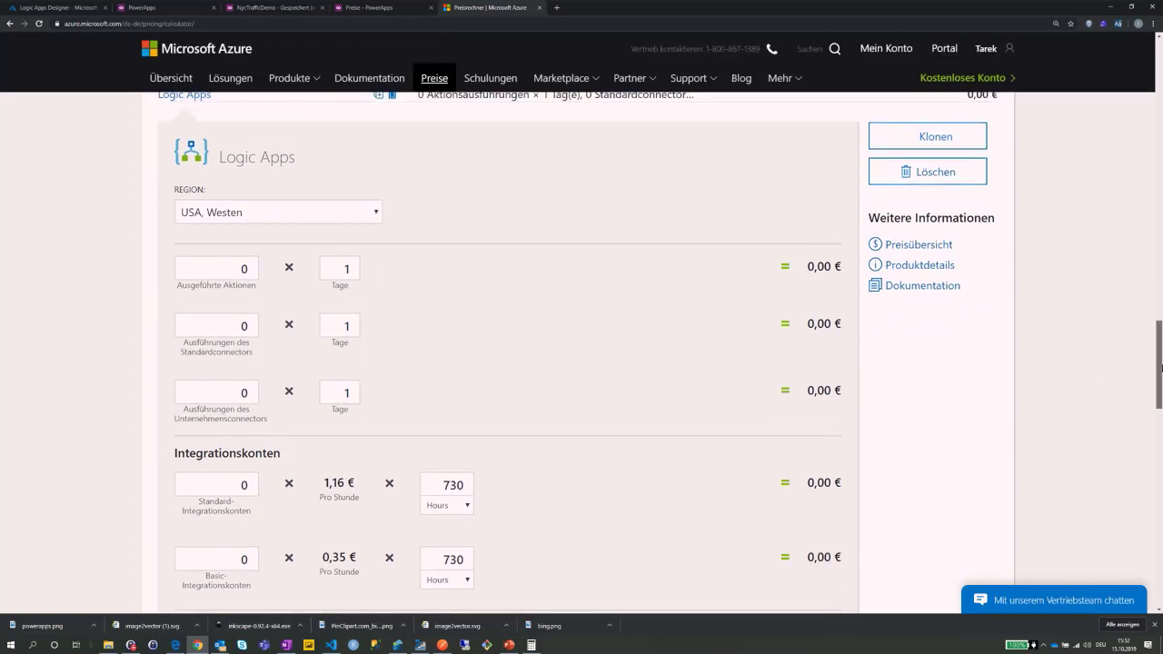
pyautogui.click(352, 215)
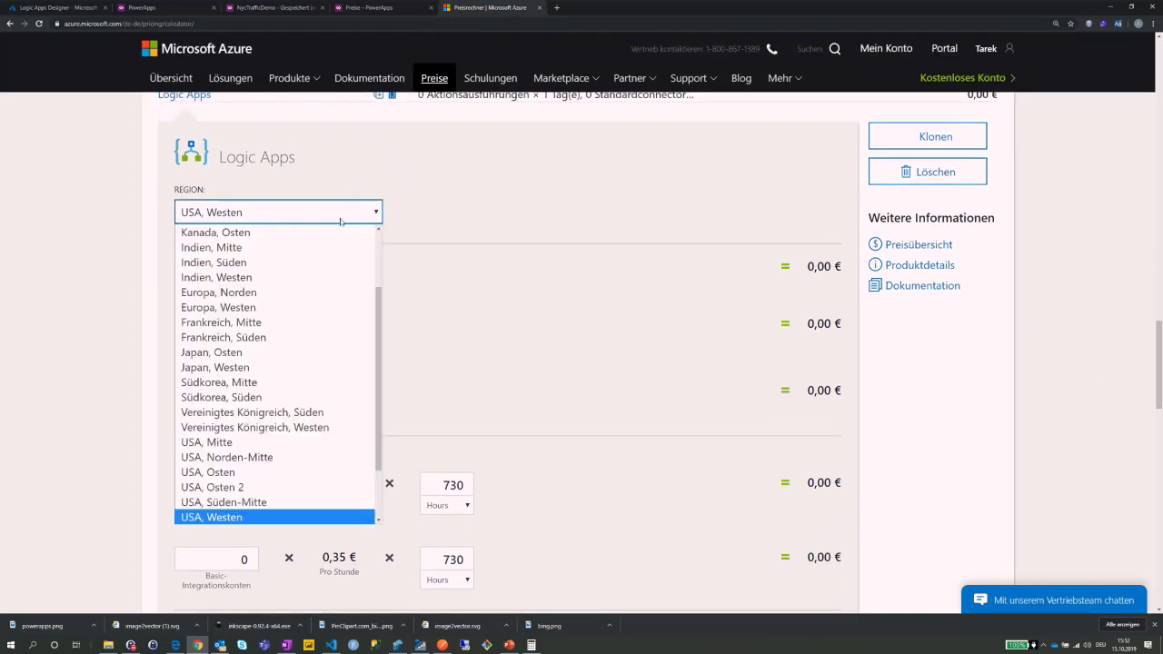
pyautogui.click(241, 307)
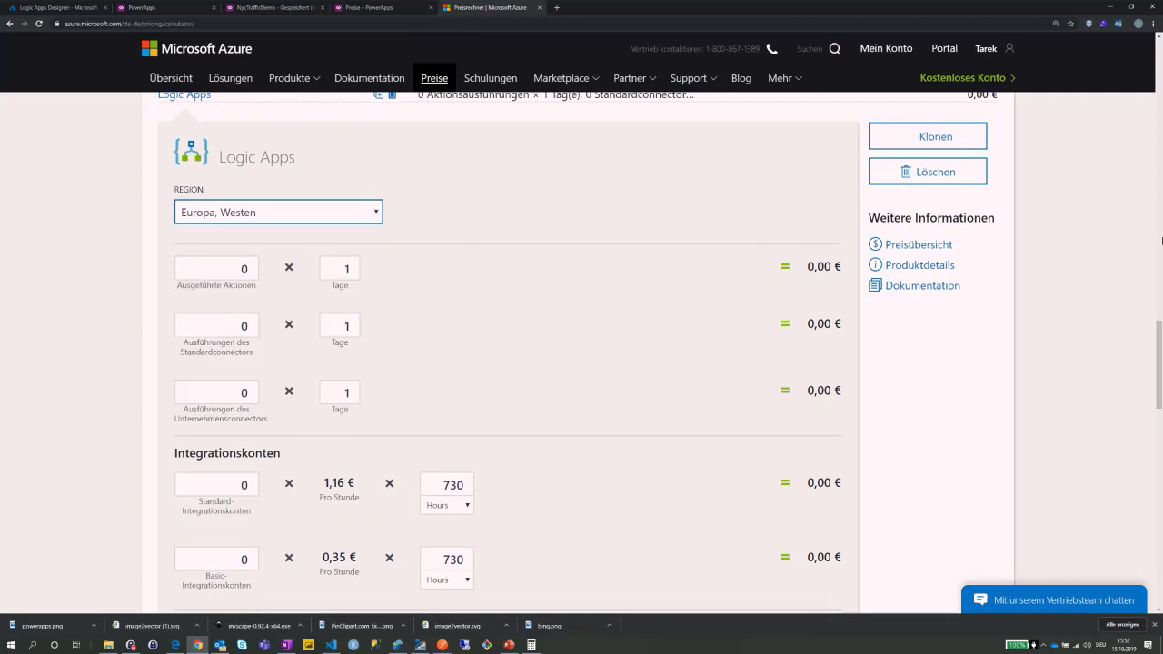
pyautogui.scroll(-1, 598, 296)
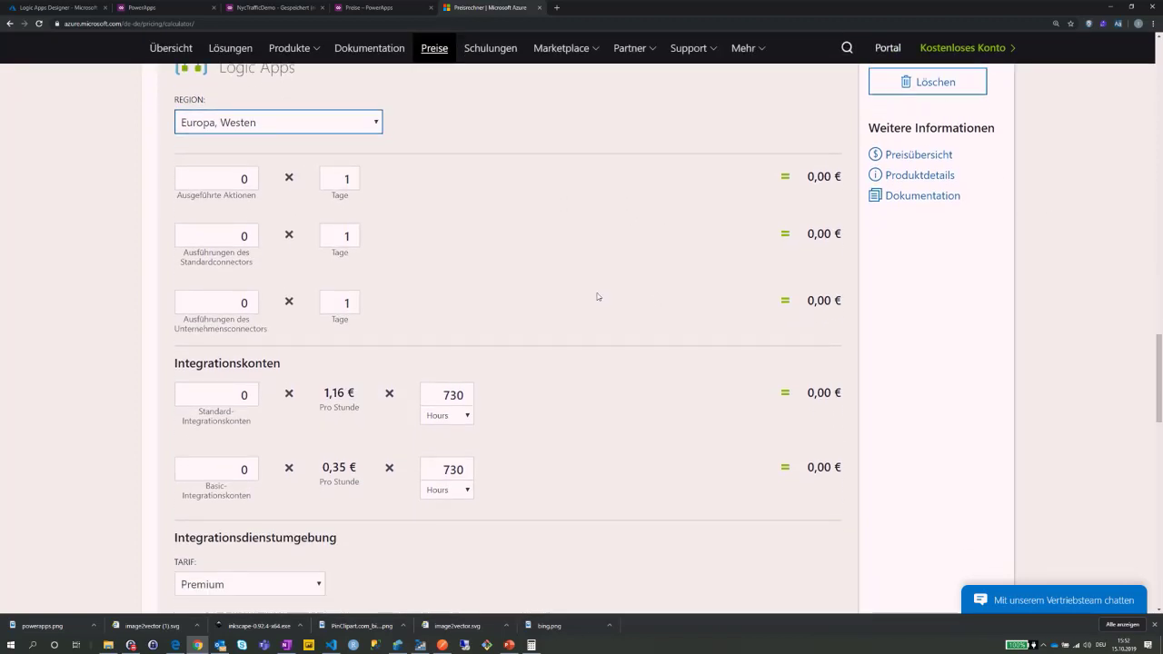
pyautogui.doubleClick(245, 178)
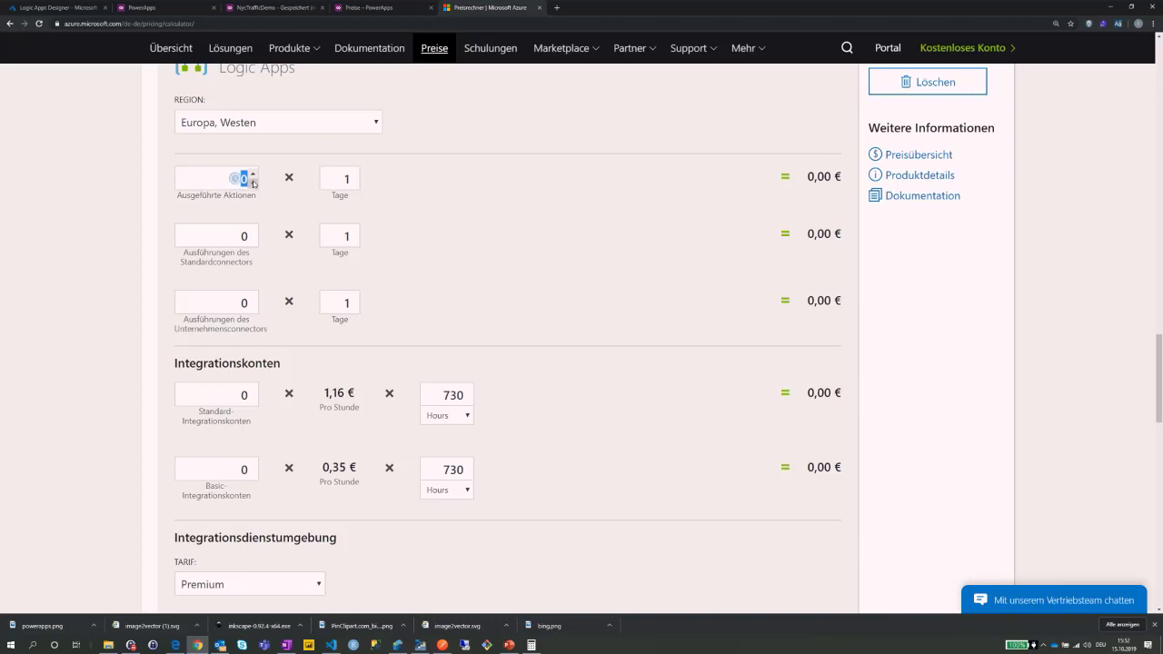
pyautogui.write('1000000')
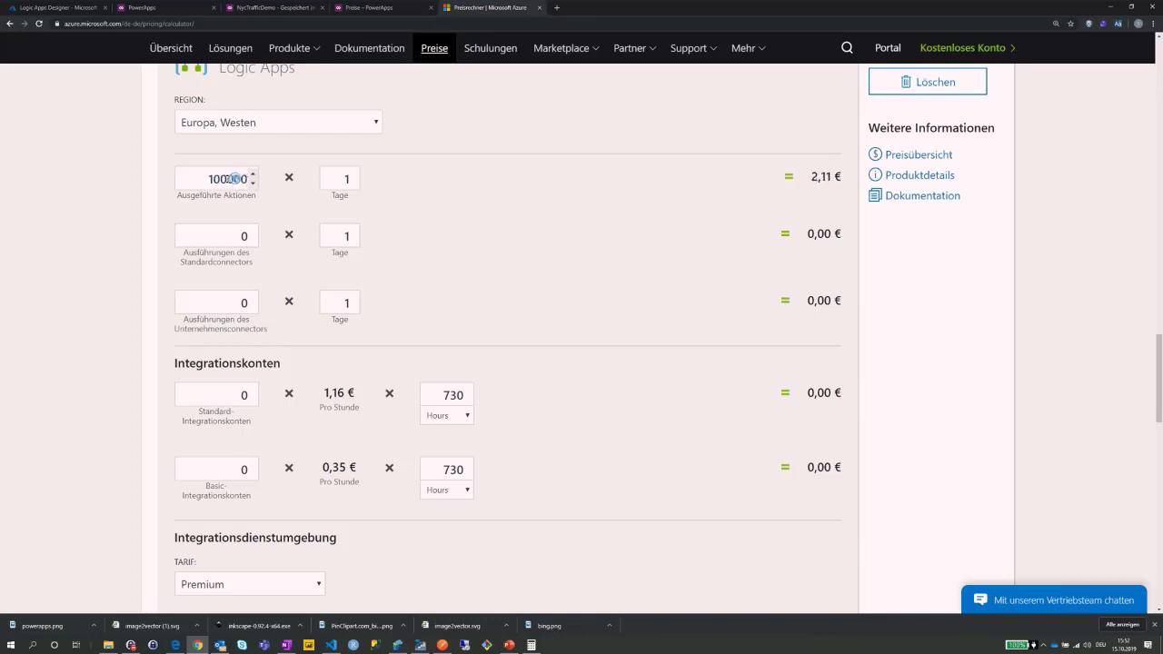
pyautogui.click(276, 208)
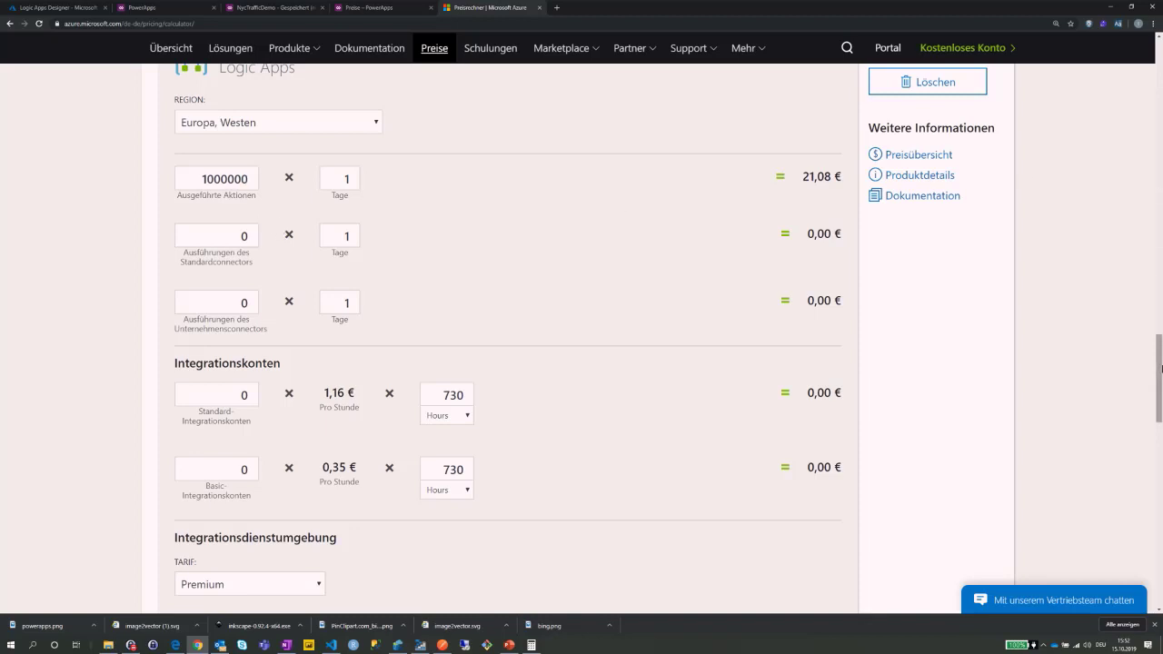
# Set standard connector executions to 20000 and trim executed actions to 10000, giving 2,32 €.
pyautogui.moveTo(1160, 368); pyautogui.dragTo(1161, 373)
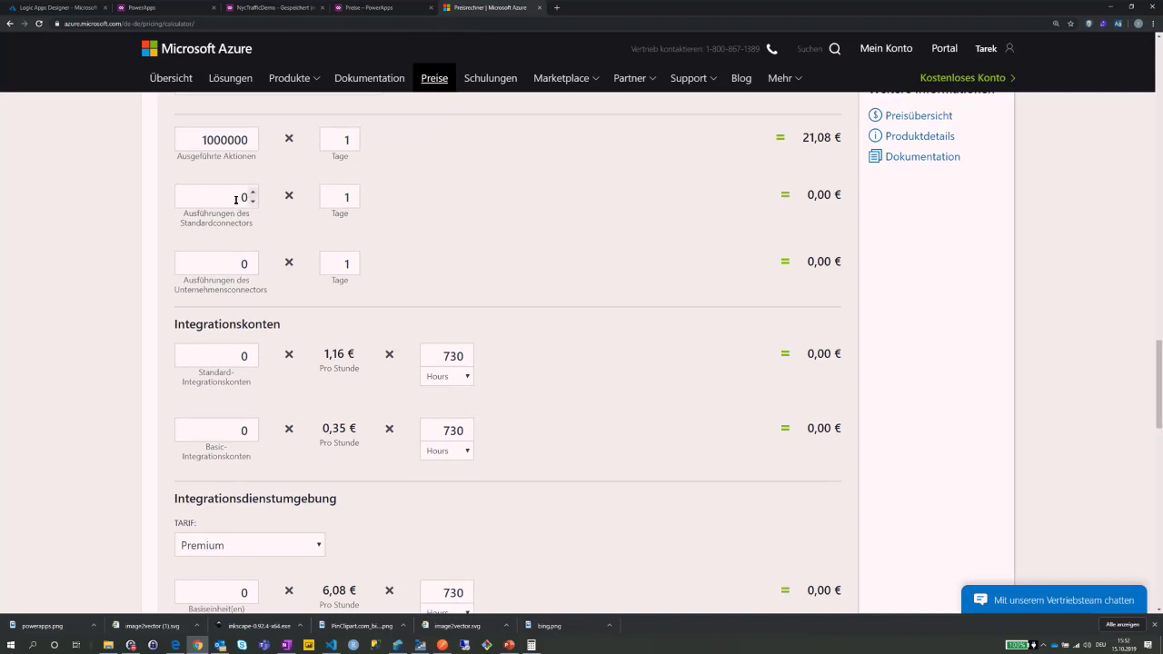
pyautogui.write('1000000')
pyautogui.press('BackSpace')
pyautogui.press('BackSpace')
pyautogui.press('BackSpace')
pyautogui.press('BackSpace')
pyautogui.press('BackSpace')
pyautogui.press('BackSpace')
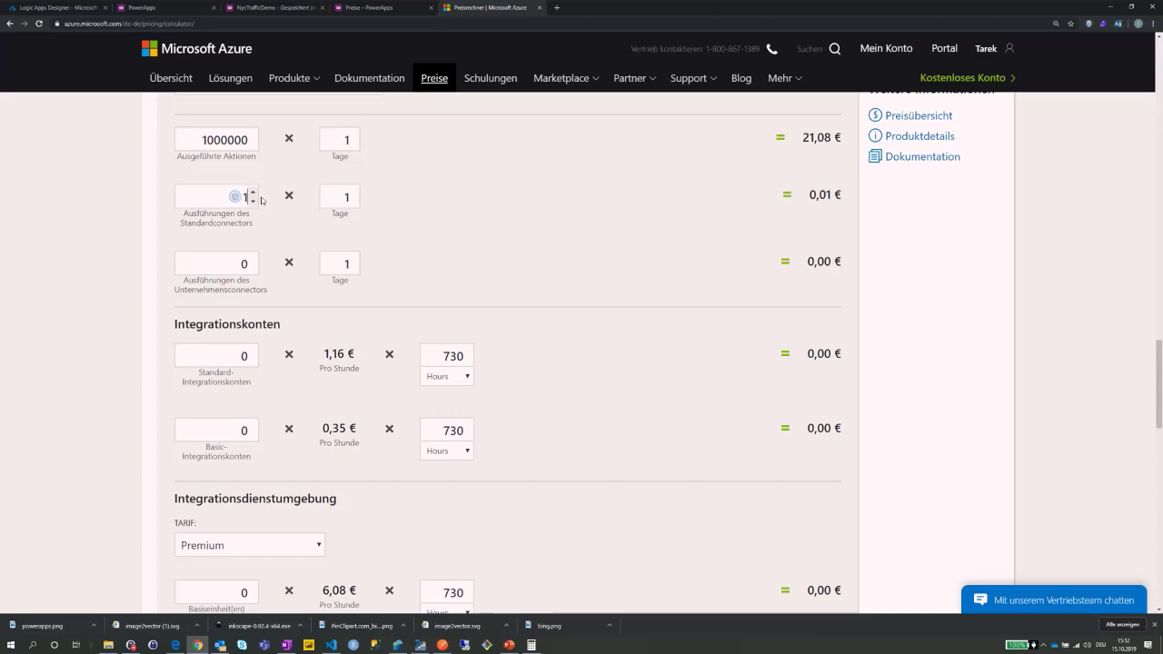
pyautogui.write('2000000')
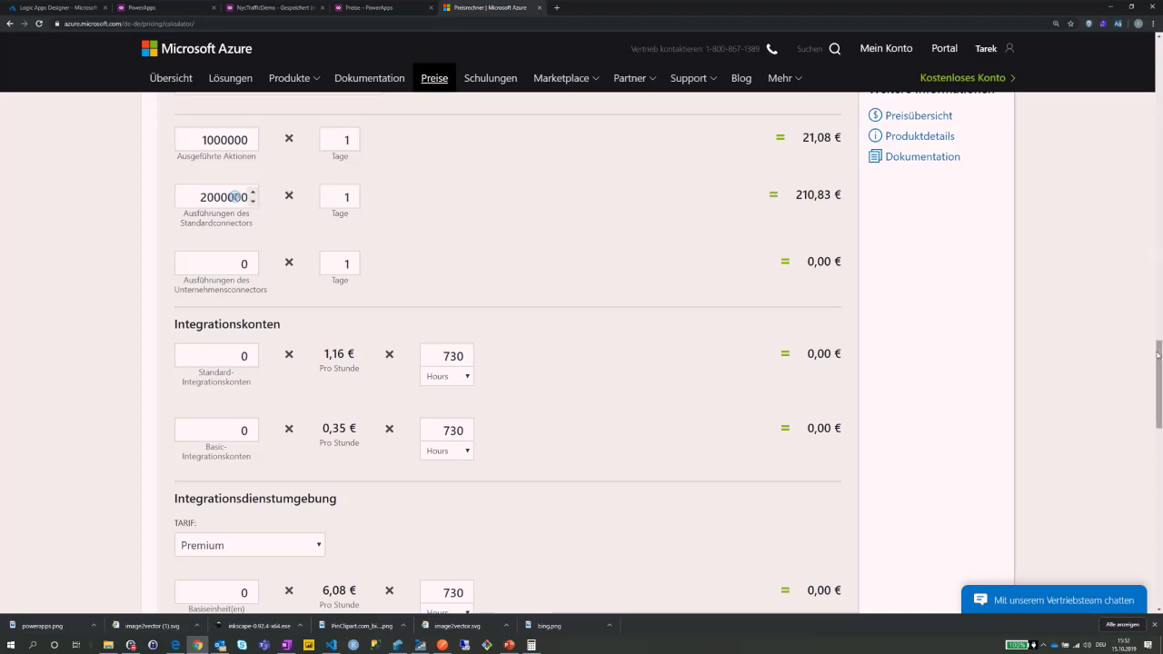
pyautogui.moveTo(1158, 358); pyautogui.dragTo(1159, 337)
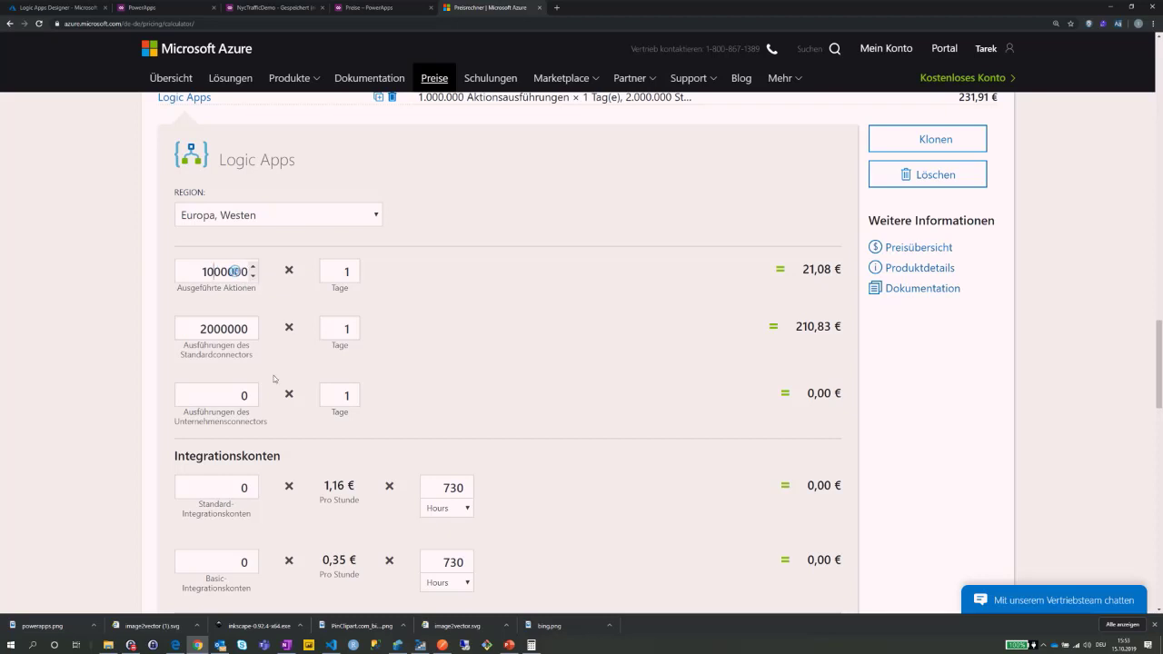
pyautogui.press('BackSpace')
pyautogui.press('BackSpace')
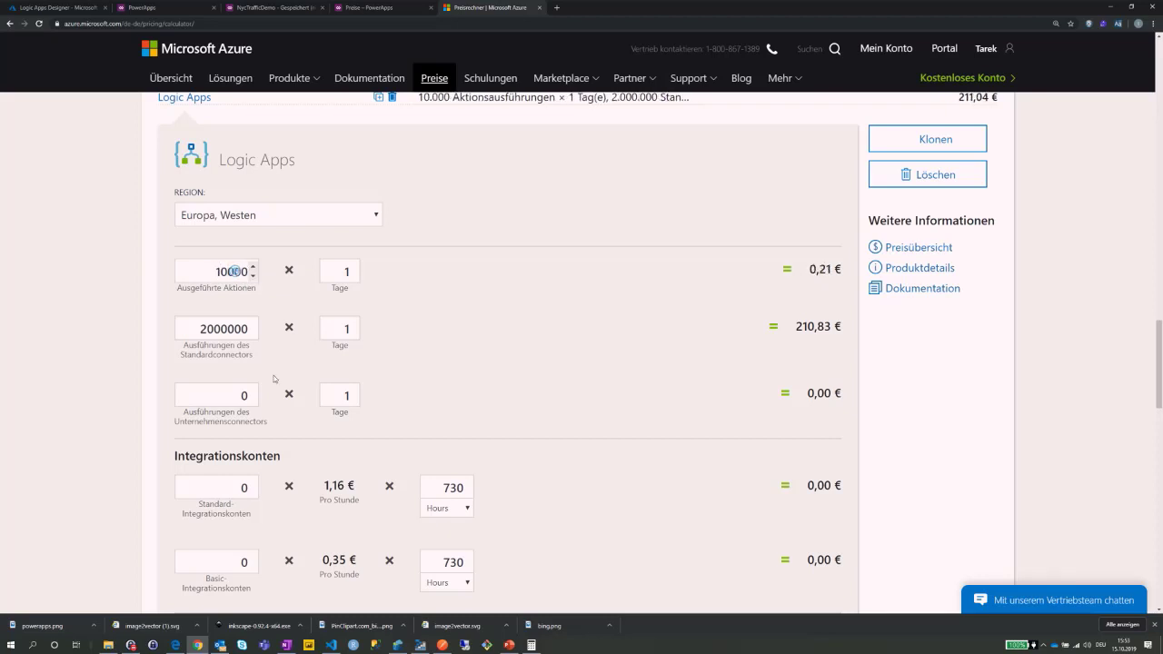
pyautogui.click(223, 330)
pyautogui.press('BackSpace')
pyautogui.press('BackSpace')
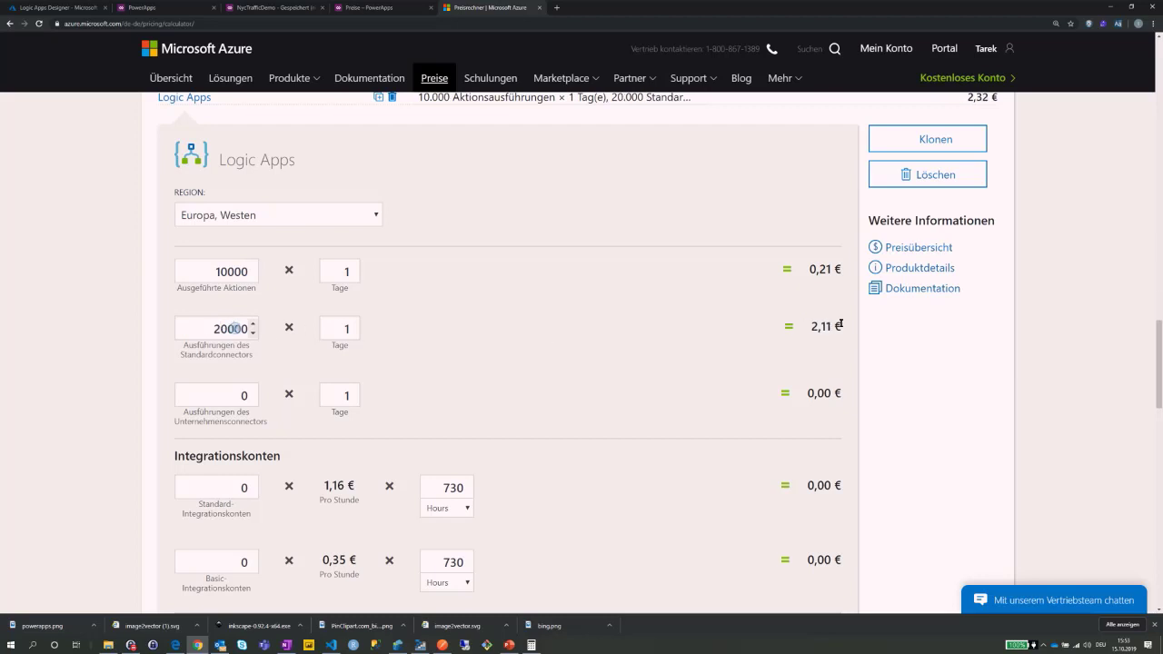
pyautogui.scroll(-2, 509, 364)
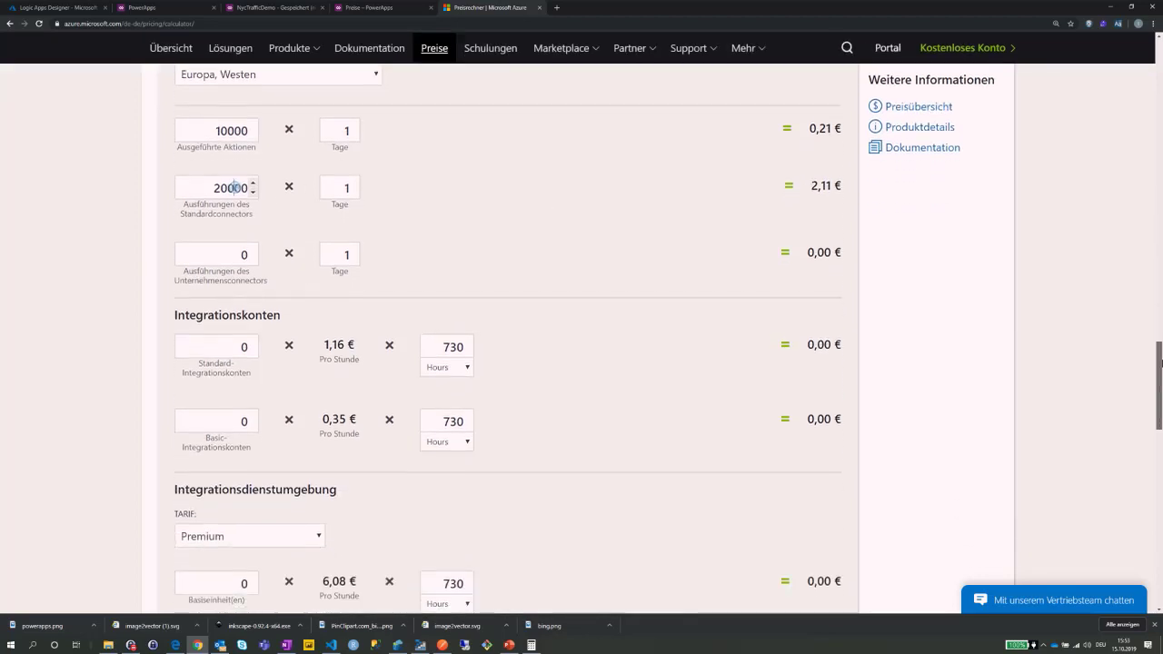
pyautogui.scroll(-3, 233, 145)
pyautogui.scroll(1, 1161, 401)
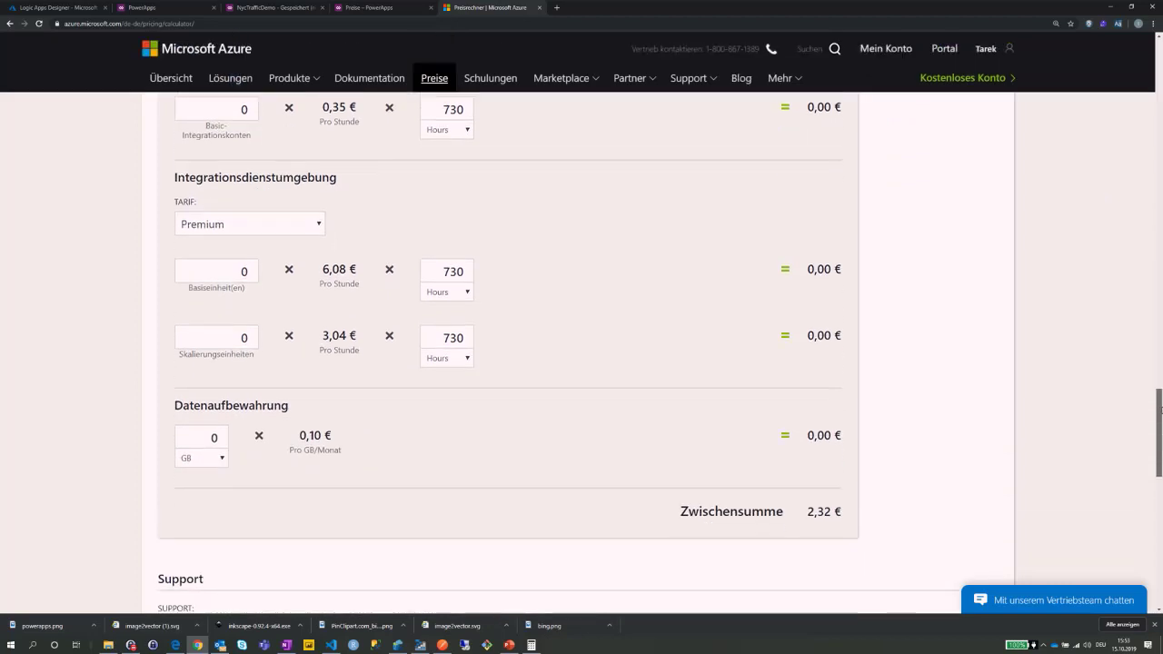
pyautogui.moveTo(1160, 401); pyautogui.dragTo(1160, 325)
pyautogui.scroll(-1, 1160, 325)
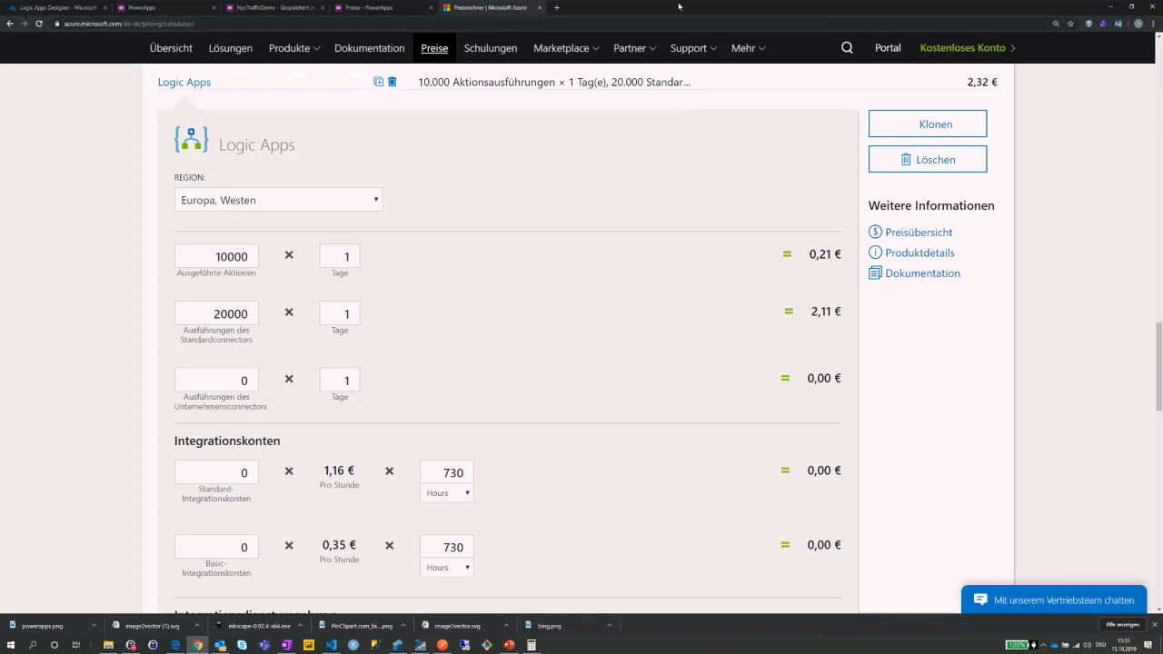
# Switch to PowerPoint and present from the Azure Logic Apps slide through Big Picture to Event Producers.
pyautogui.click(443, 647)
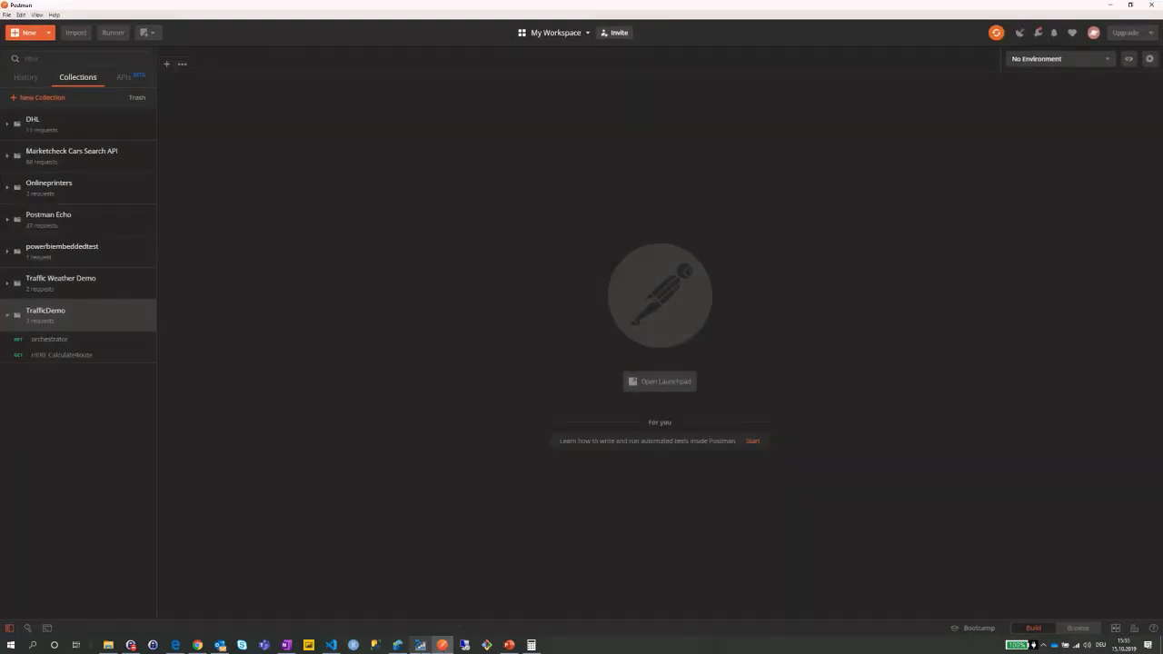
pyautogui.click(442, 647)
pyautogui.click(509, 646)
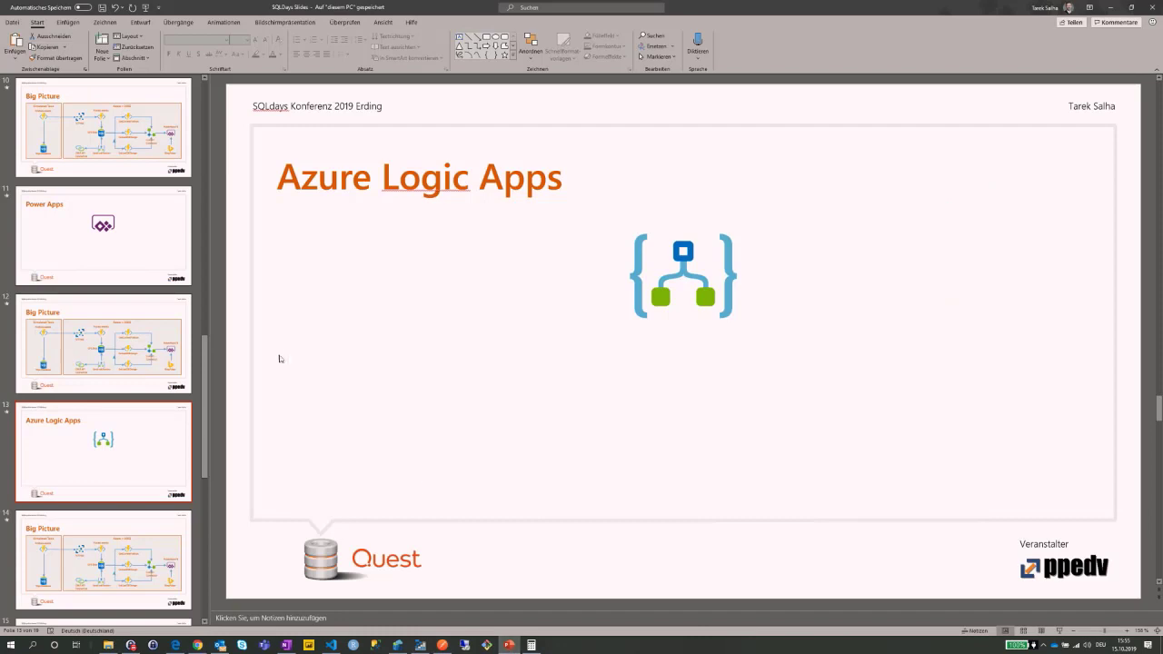
pyautogui.click(1057, 631)
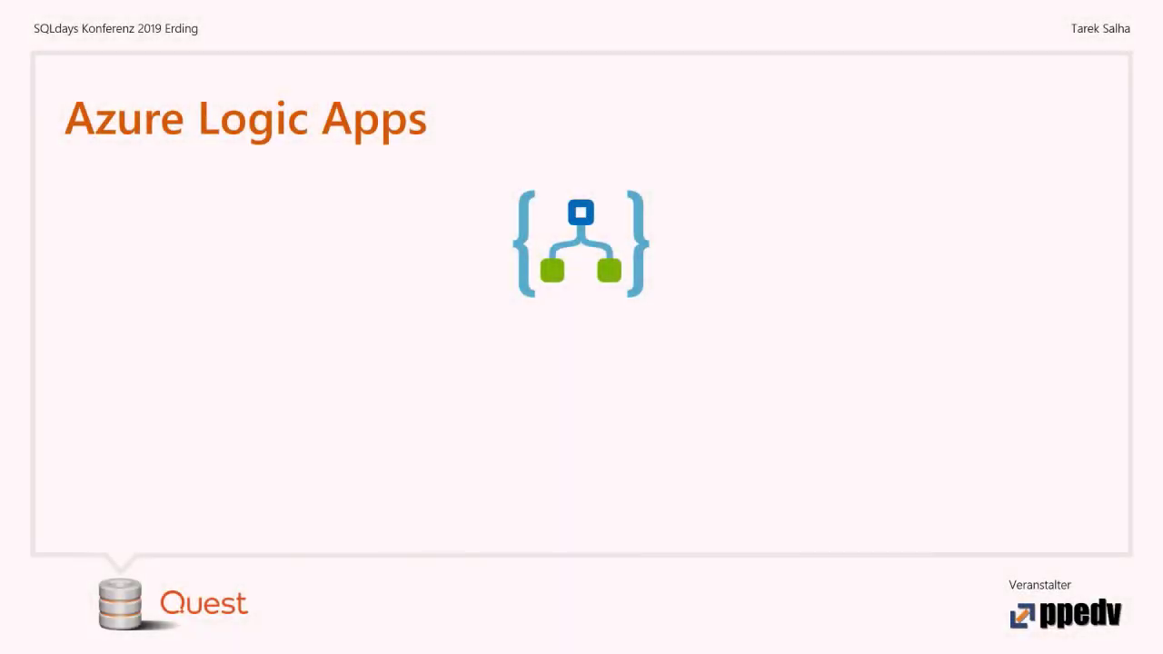
pyautogui.click(650, 416)
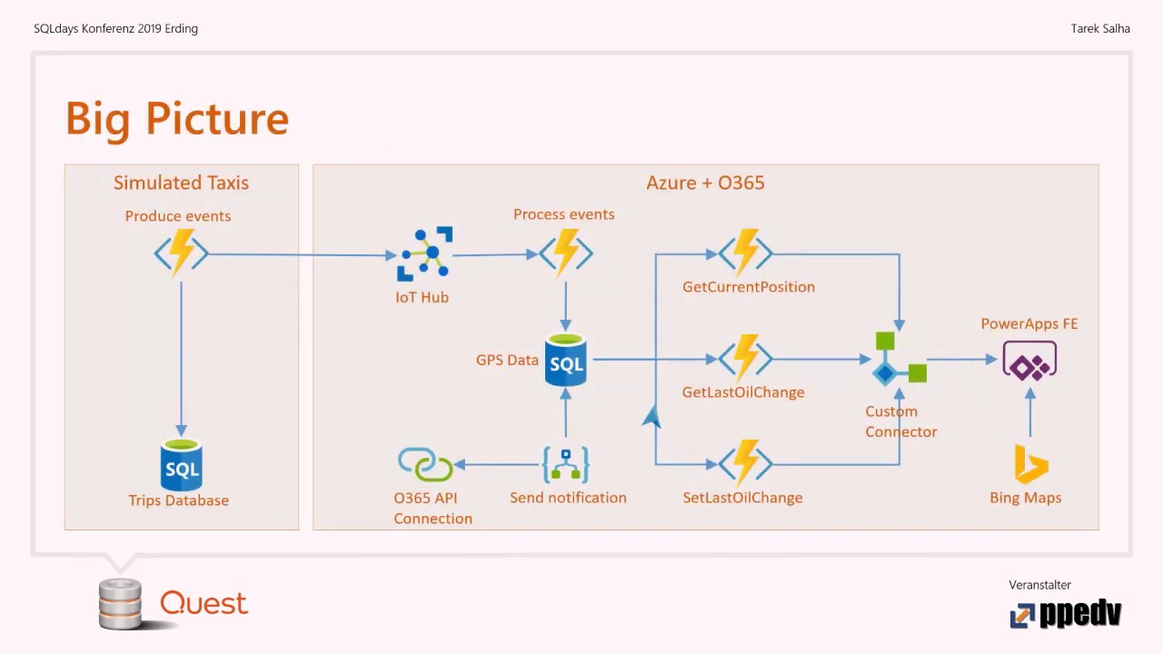
pyautogui.click(650, 416)
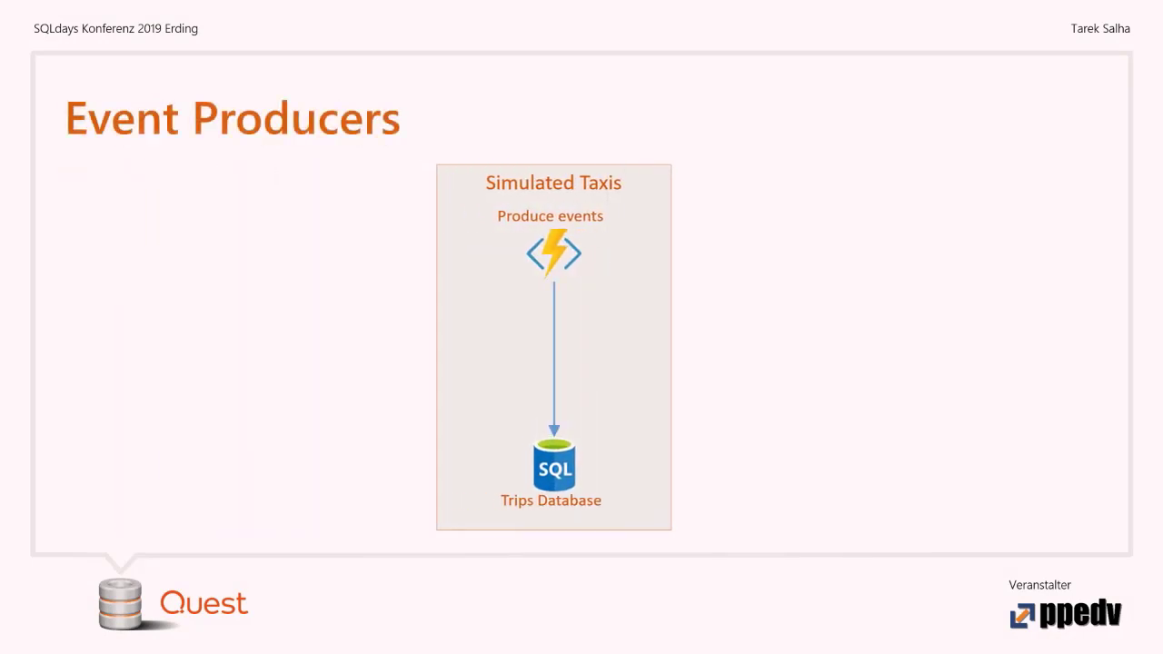